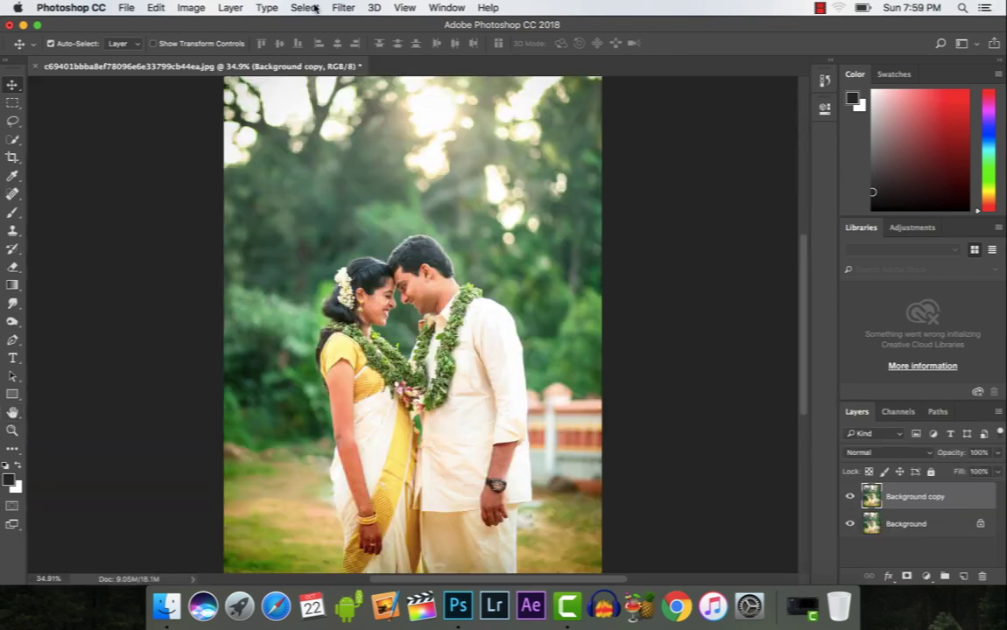
# Open Select and Mask on the couple photo and zoom in twice
pyautogui.click(314, 8)
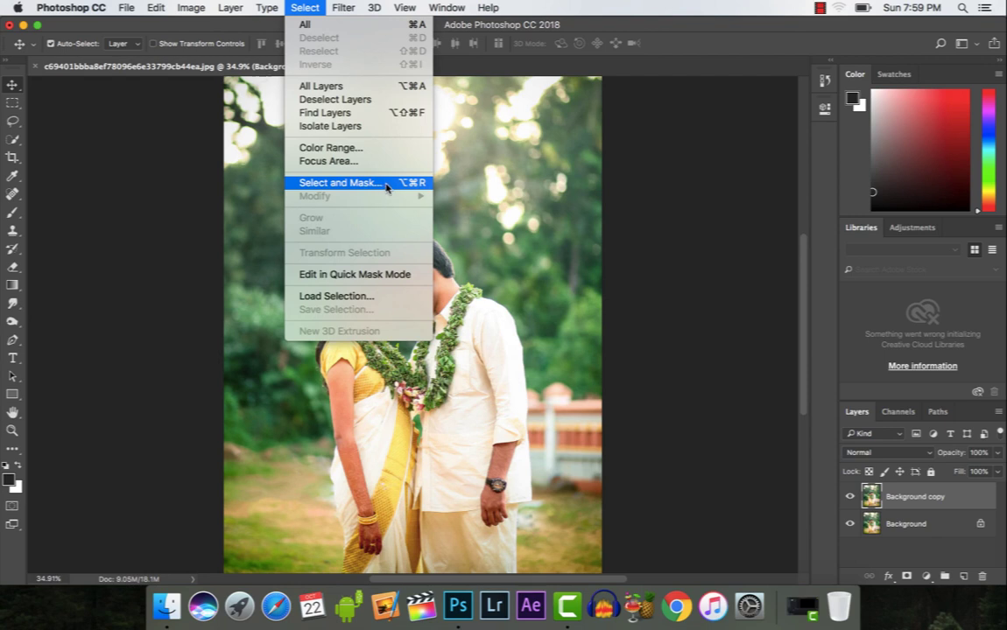
pyautogui.click(385, 188)
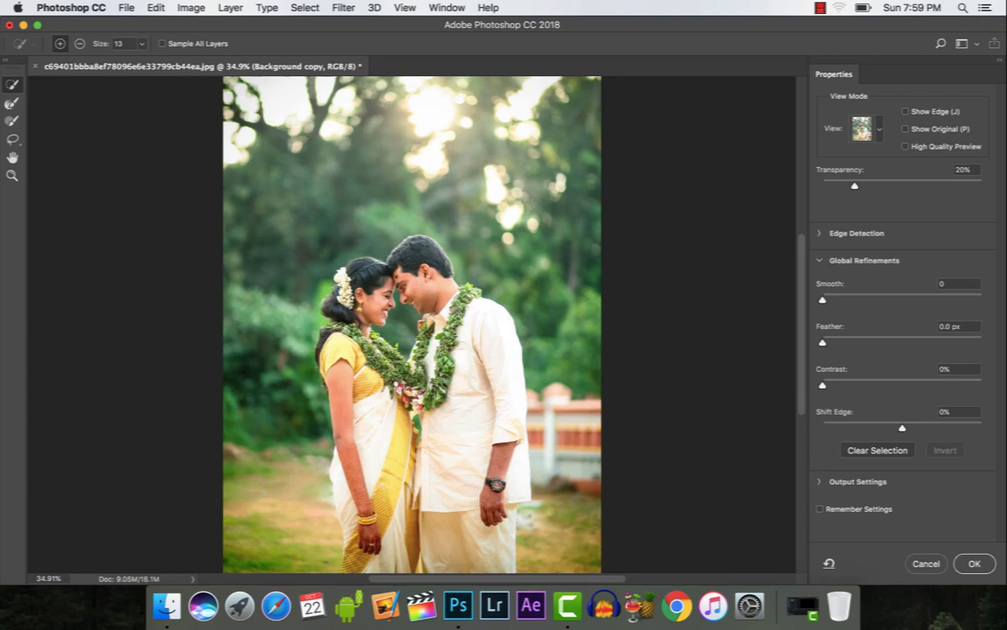
pyautogui.press('super+equal')
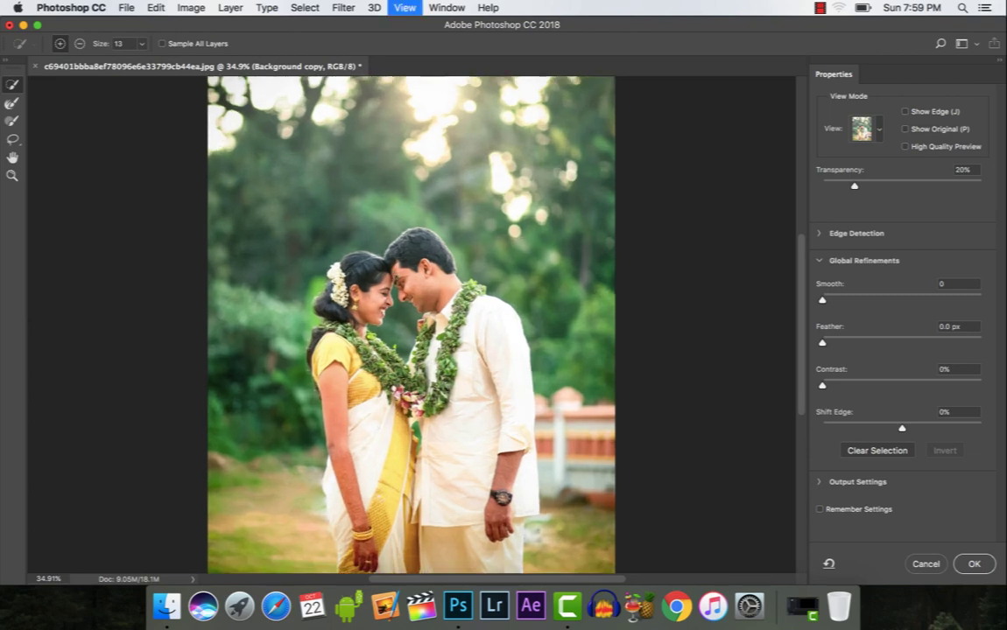
pyautogui.press('super+equal')
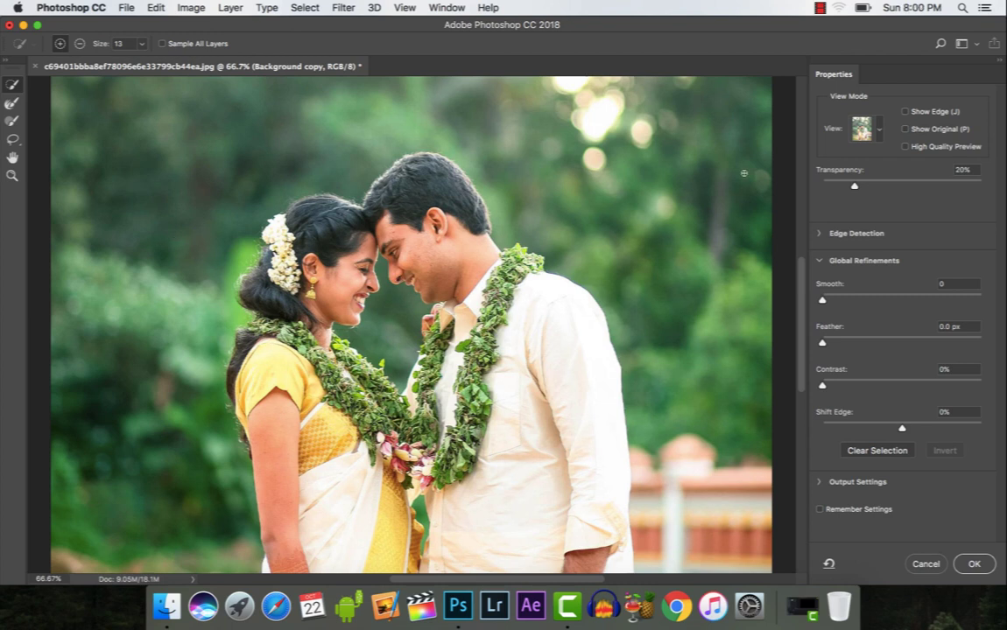
# Switch to Overlay view and brush the couple's hair, faces, shirts and arms into the selection
pyautogui.click(881, 130)
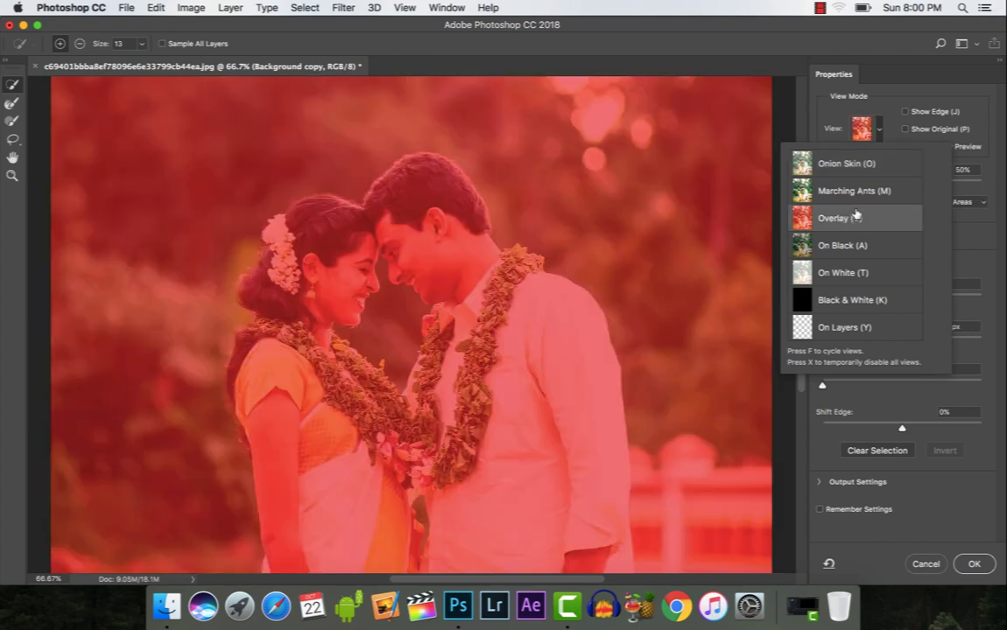
pyautogui.click(844, 219)
pyautogui.click(400, 175)
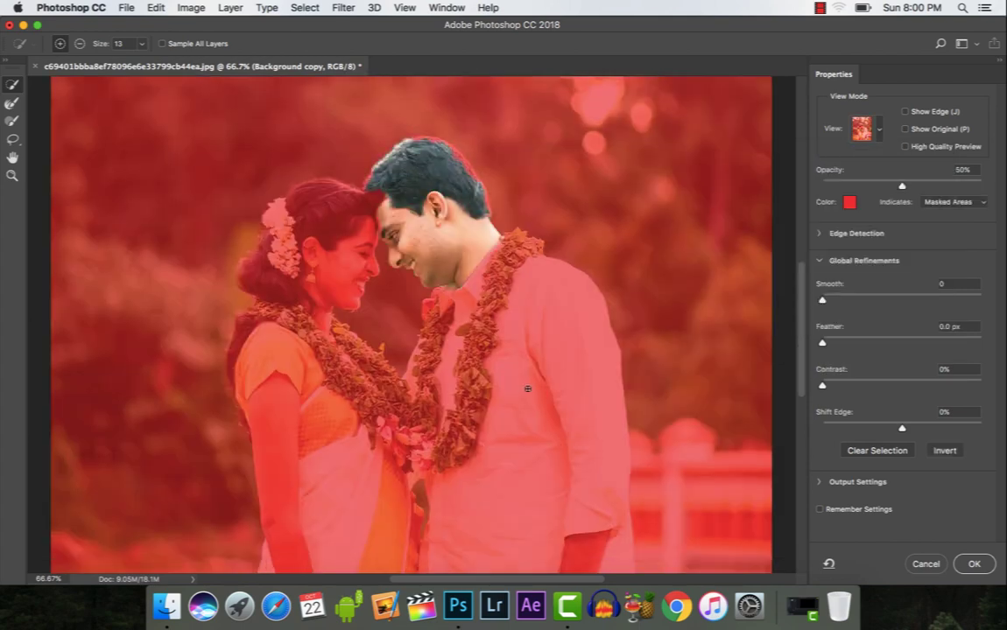
pyautogui.moveTo(429, 161); pyautogui.dragTo(534, 394)
pyautogui.moveTo(336, 211); pyautogui.dragTo(301, 168)
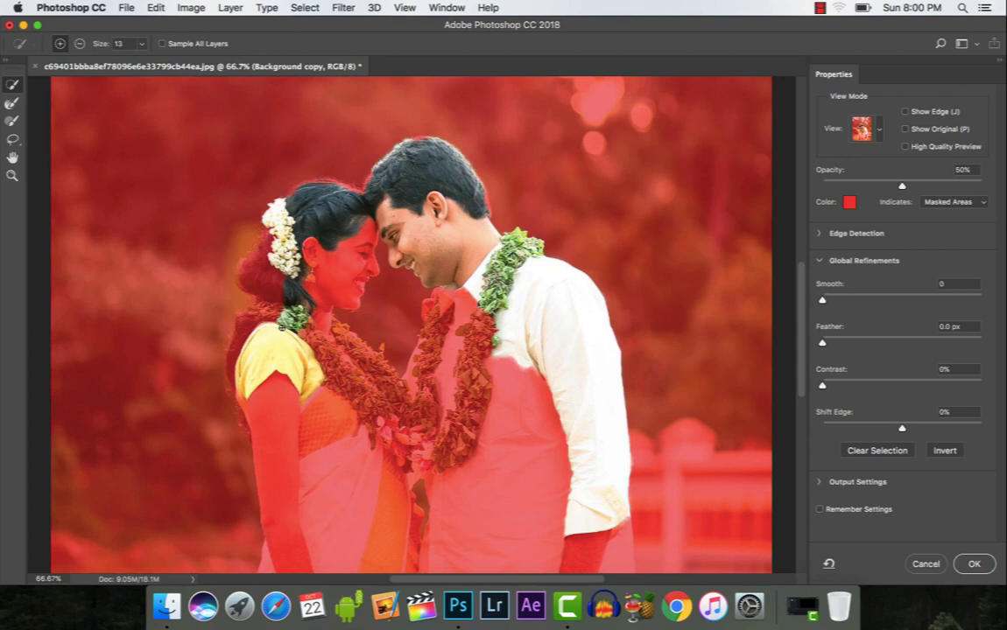
pyautogui.scroll(-1, 301, 168)
pyautogui.scroll(-2, 301, 168)
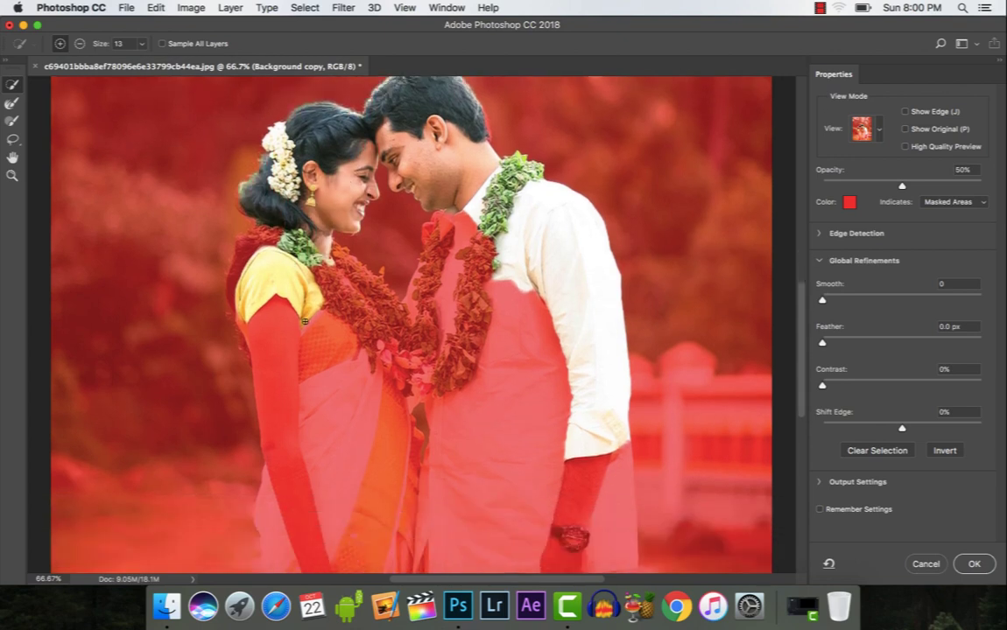
pyautogui.moveTo(332, 420); pyautogui.dragTo(232, 245)
pyautogui.moveTo(412, 245); pyautogui.dragTo(274, 547)
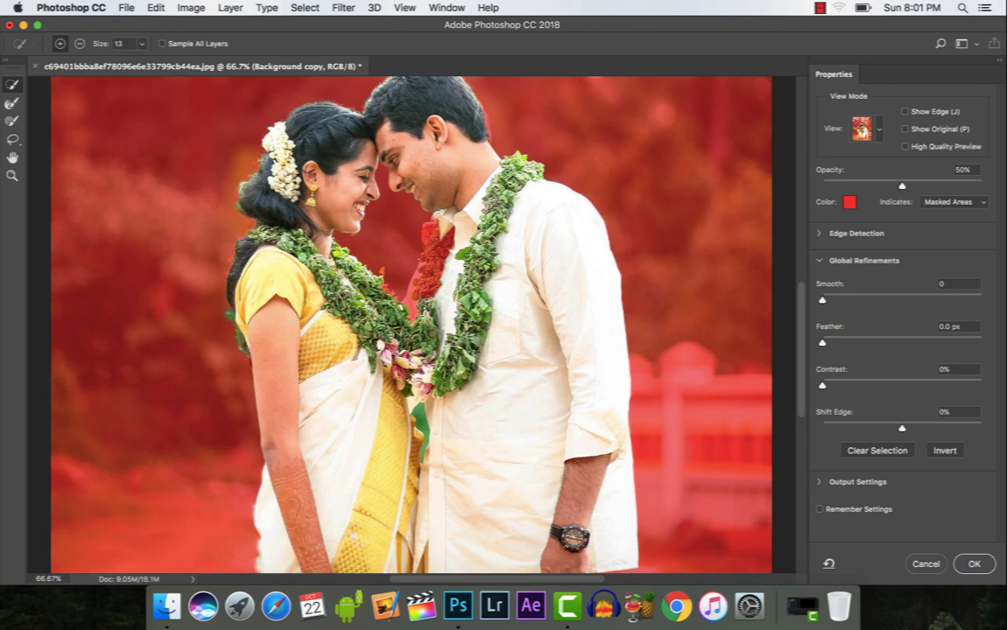
# Refine the selection between the couple's faces and along the lower edge
pyautogui.moveTo(330, 326); pyautogui.dragTo(396, 224)
pyautogui.scroll(3, 386, 268)
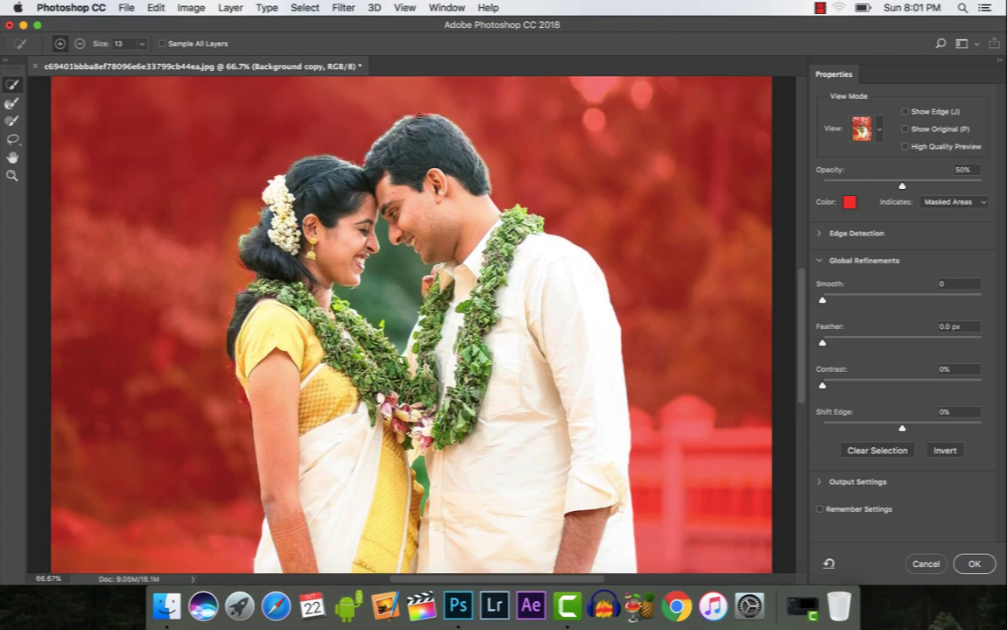
pyautogui.scroll(-2, 490, 417)
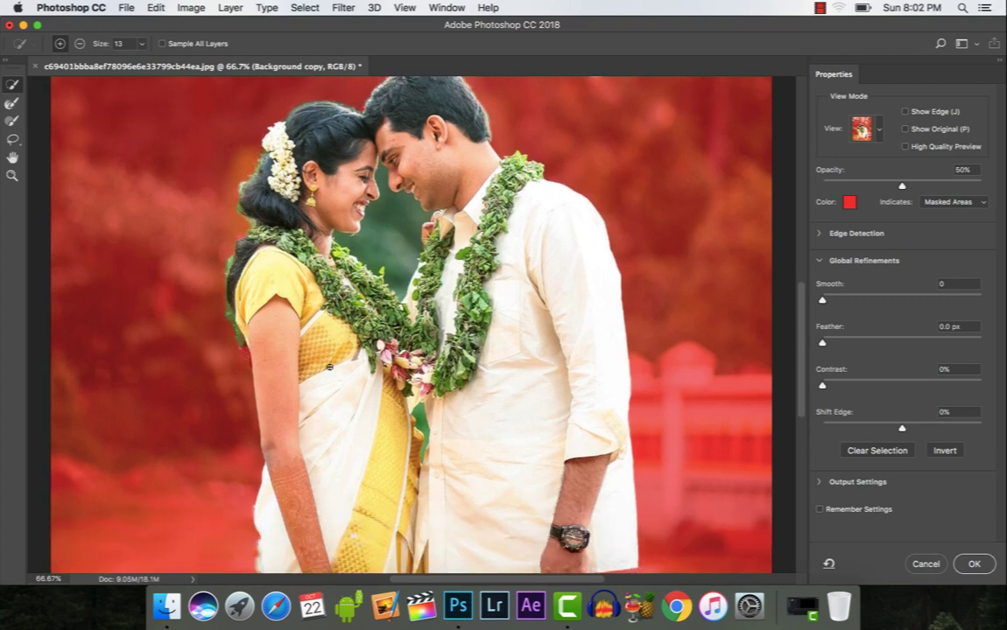
pyautogui.scroll(-8, 490, 417)
pyautogui.moveTo(490, 416); pyautogui.dragTo(346, 431)
pyautogui.scroll(10, 346, 430)
pyautogui.scroll(2, 347, 477)
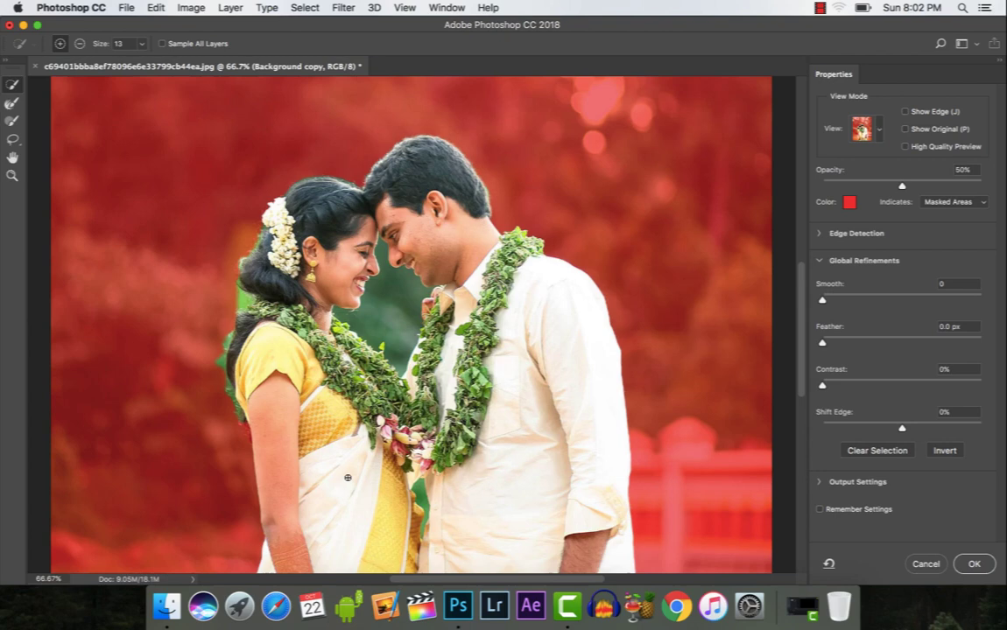
# Add slight Smooth and a 0.6 px feather, then show the output options
pyautogui.moveTo(836, 300); pyautogui.dragTo(831, 301)
pyautogui.moveTo(822, 342); pyautogui.dragTo(827, 344)
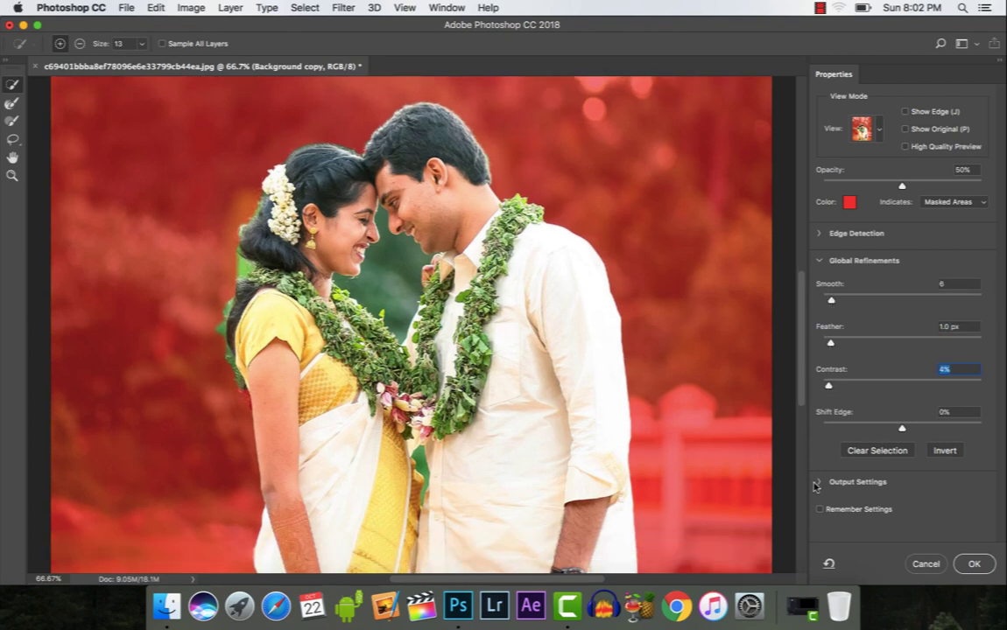
pyautogui.click(858, 481)
# Output the refined selection to a new layer and hide the original background
pyautogui.click(946, 496)
pyautogui.click(888, 508)
pyautogui.press('Return')
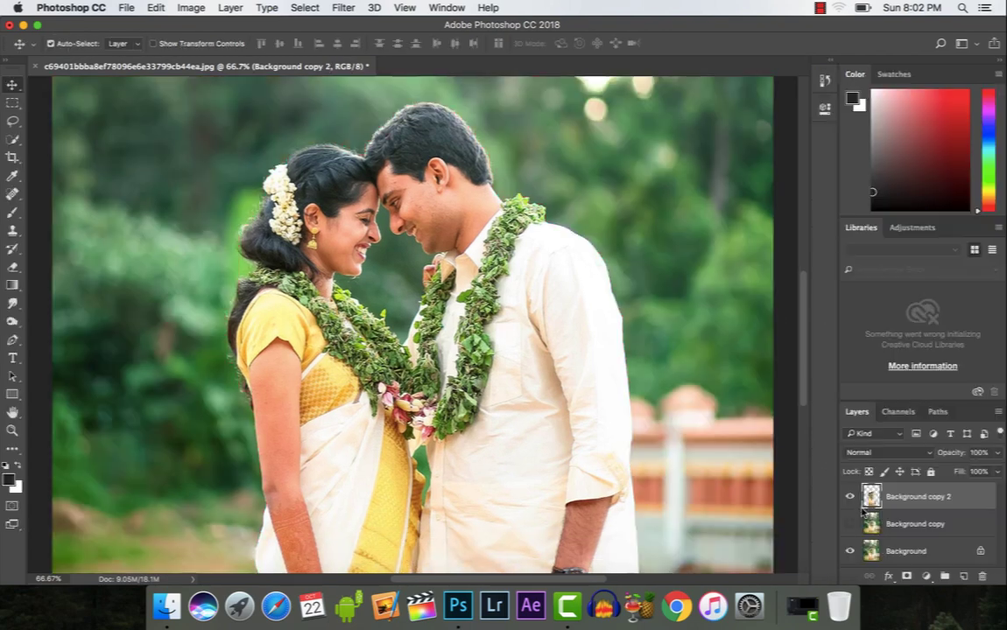
pyautogui.click(850, 550)
# Quick Select the green patch between the couple's faces
pyautogui.scroll(-1, 517, 376)
pyautogui.press('w')
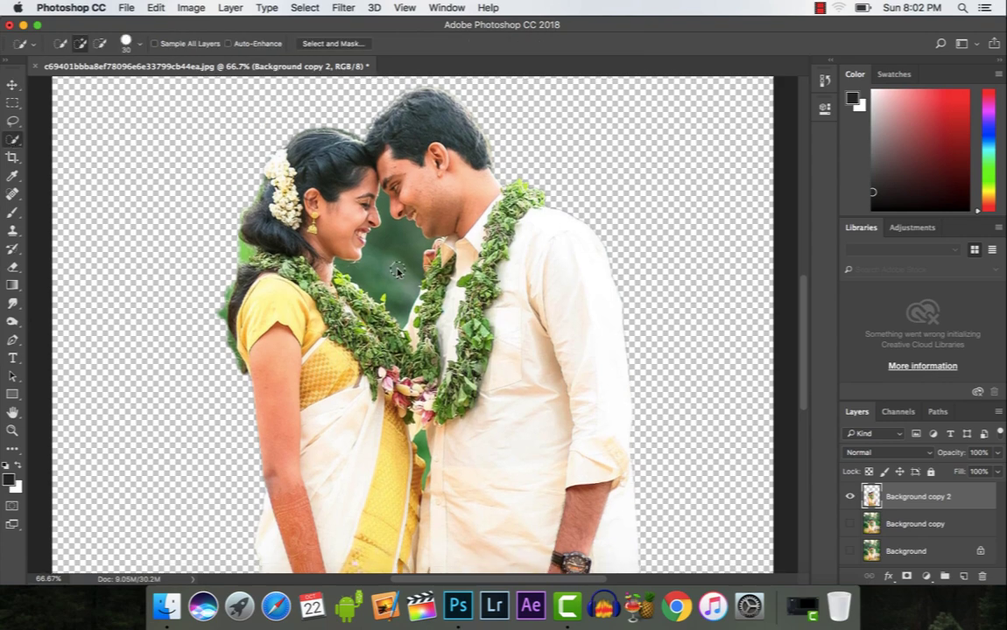
pyautogui.moveTo(401, 270); pyautogui.dragTo(378, 291)
pyautogui.scroll(1, 378, 291)
pyautogui.scroll(1, 382, 297)
pyautogui.scroll(-1, 382, 297)
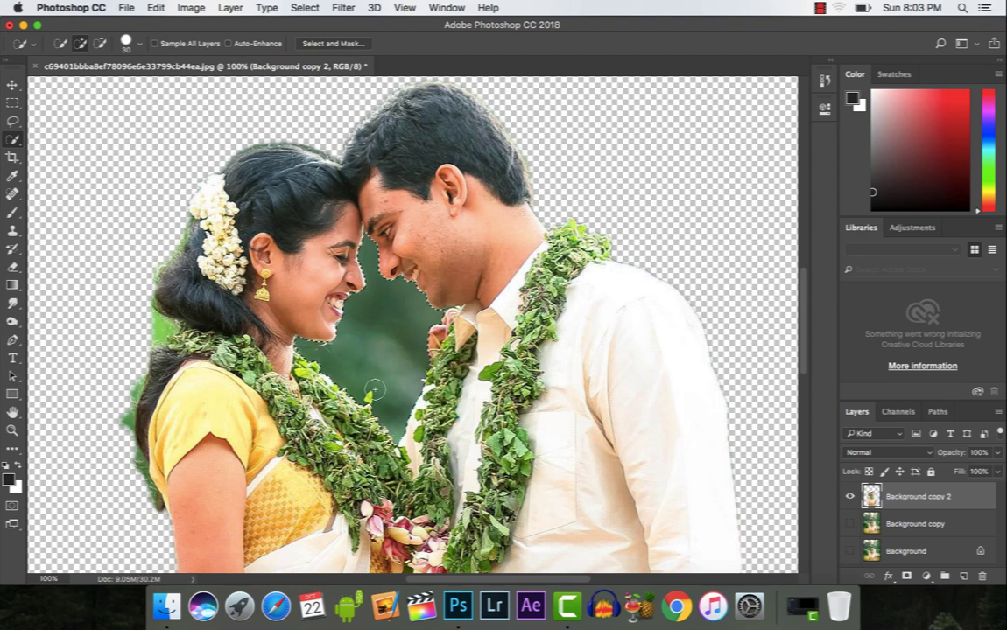
# Feather the green-patch selection and delete it
pyautogui.click(305, 7)
pyautogui.moveTo(316, 196)
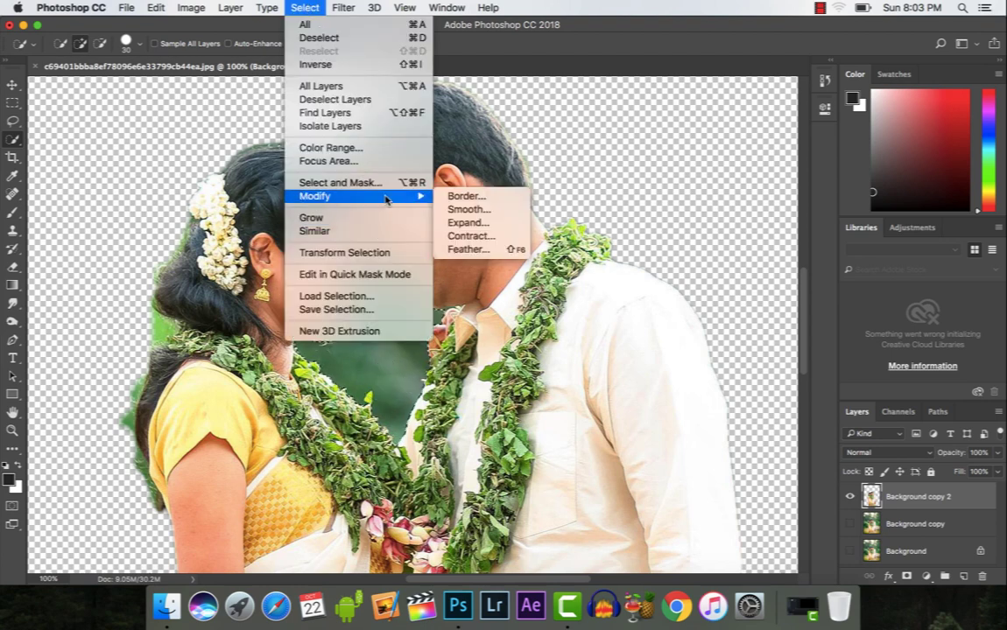
pyautogui.click(457, 250)
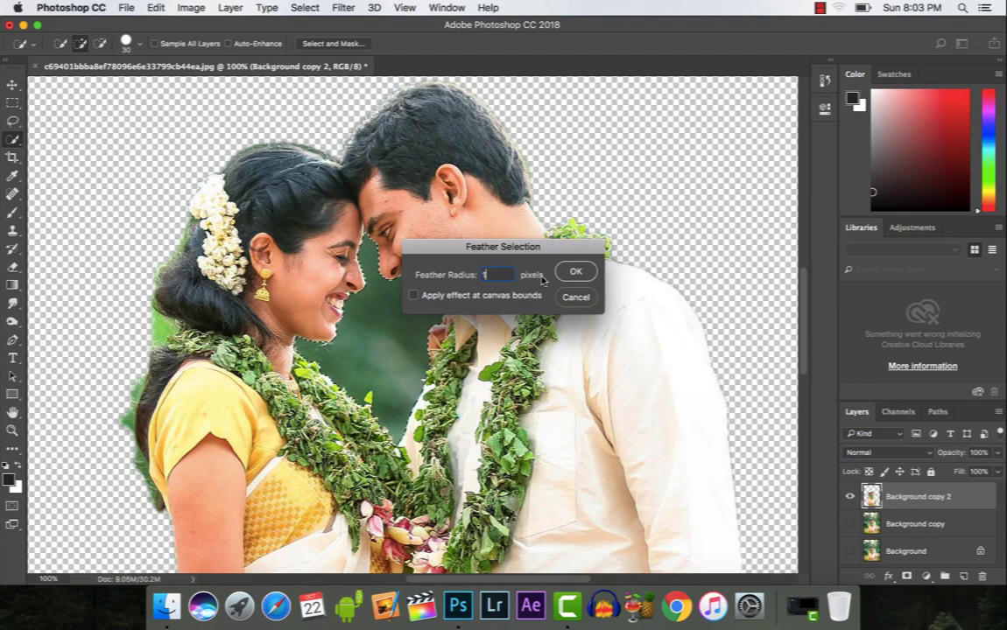
pyautogui.click(575, 271)
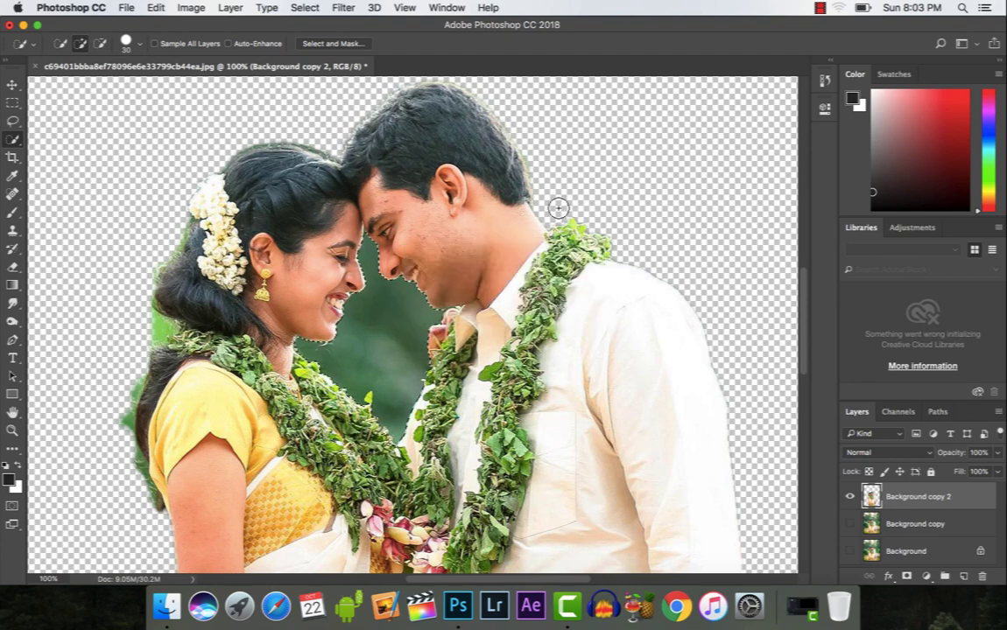
pyautogui.press('Delete')
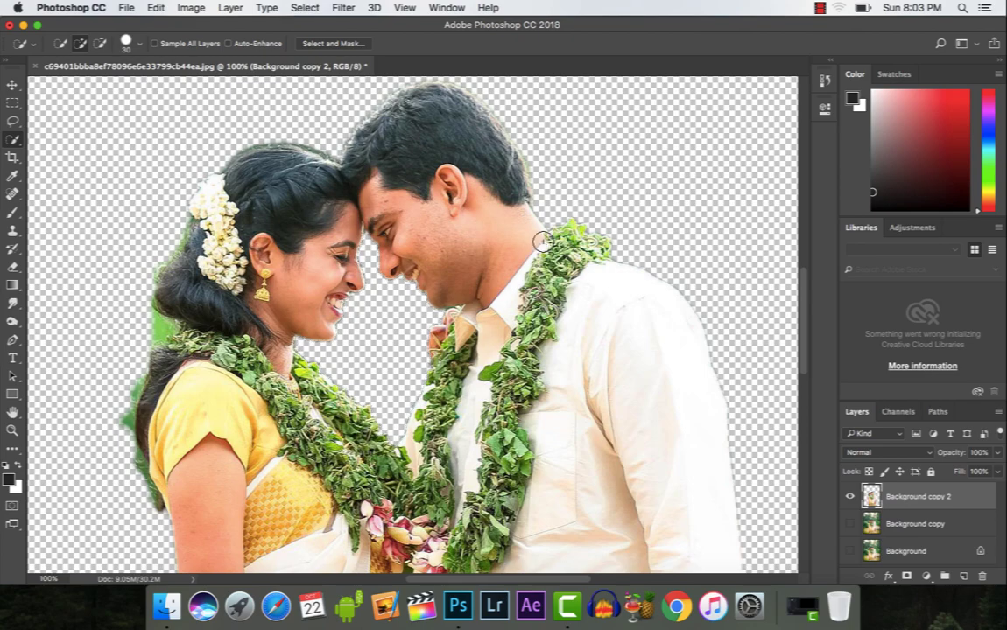
# Zoom in and erase the green fringe along the woman's hair and shoulder
pyautogui.press('e')
pyautogui.press('super+plus')
pyautogui.scroll(-3, 175, 350)
pyautogui.moveTo(247, 248)
pyautogui.mouseDown()
pyautogui.moveTo(229, 359)
pyautogui.moveTo(190, 363)
pyautogui.mouseUp()
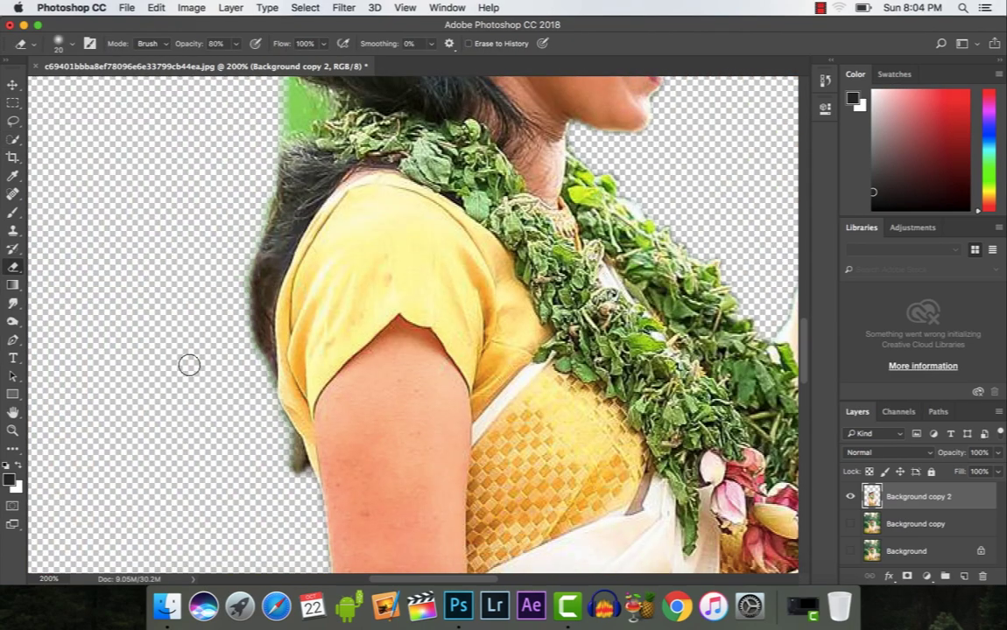
pyautogui.scroll(5, 210, 385)
pyautogui.scroll(-2, 306, 263)
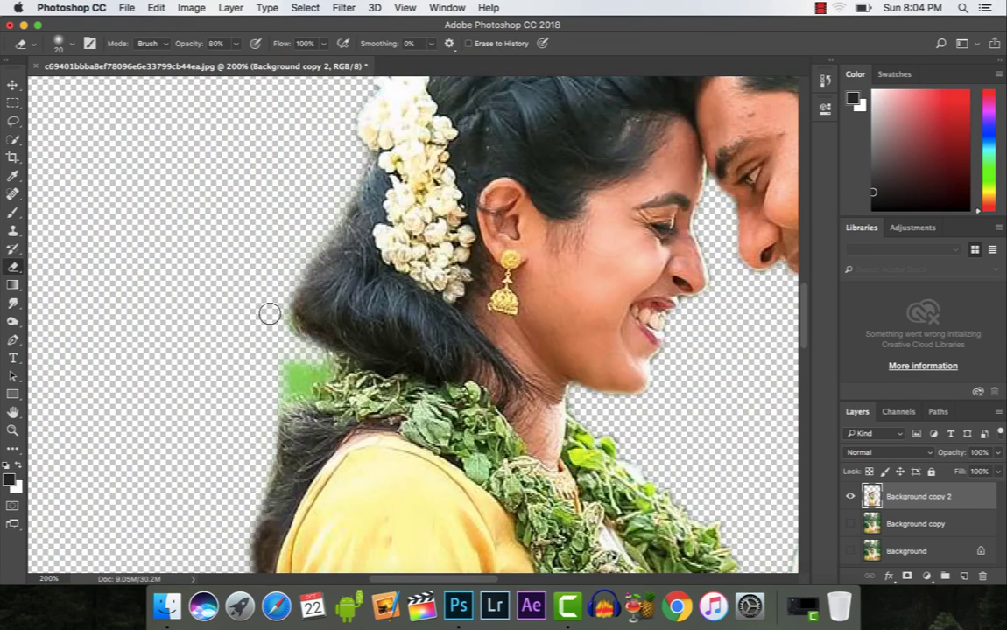
pyautogui.scroll(-3, 269, 314)
pyautogui.moveTo(268, 289); pyautogui.dragTo(309, 349)
pyautogui.scroll(6, 350, 307)
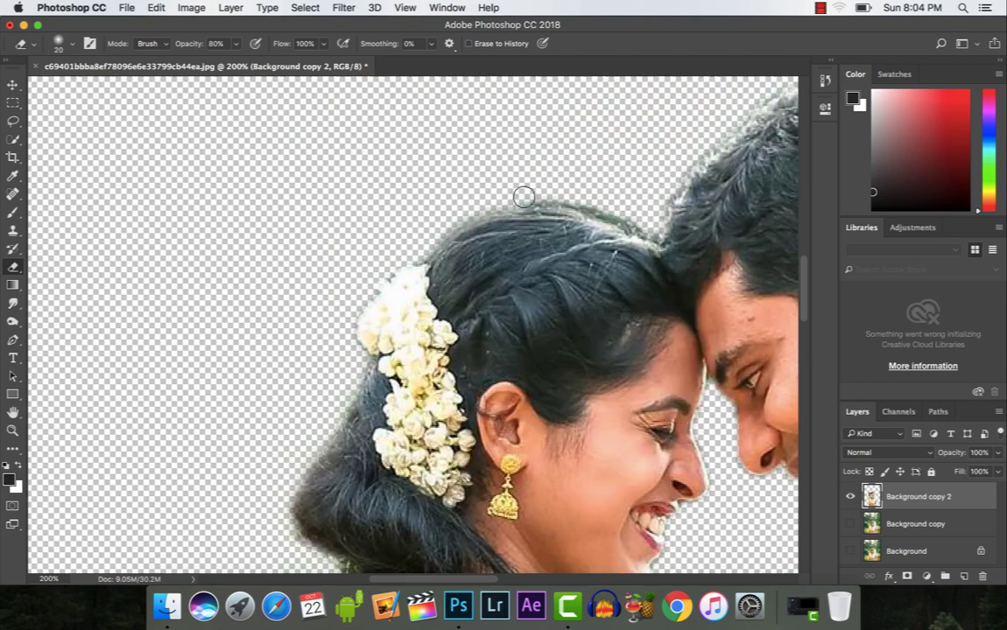
pyautogui.hscroll(6, 513, 333)
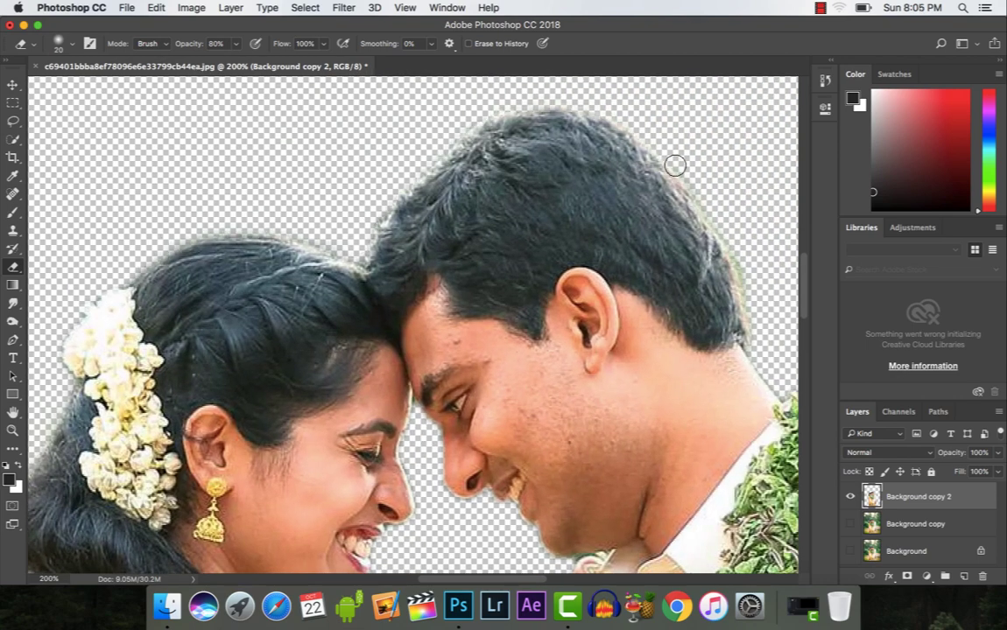
# Zoom back out and make the green background visible behind the couple
pyautogui.press('super+minus')
pyautogui.press('super+minus')
pyautogui.press('super+minus')
pyautogui.press('v')
pyautogui.press('super+plus')
pyautogui.press('super+plus')
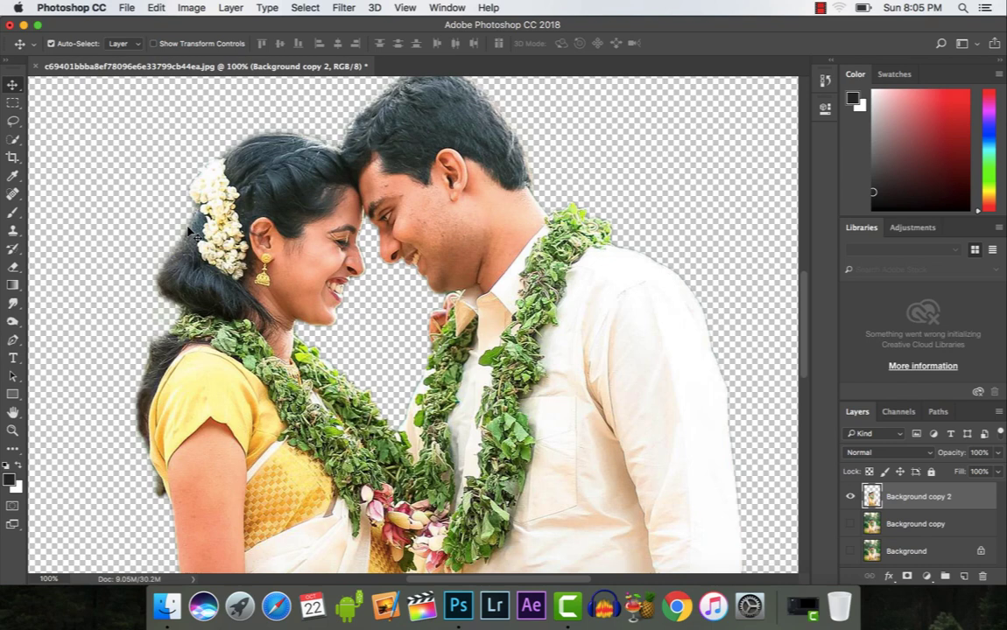
pyautogui.scroll(1, 200, 289)
pyautogui.hscroll(-1, 200, 289)
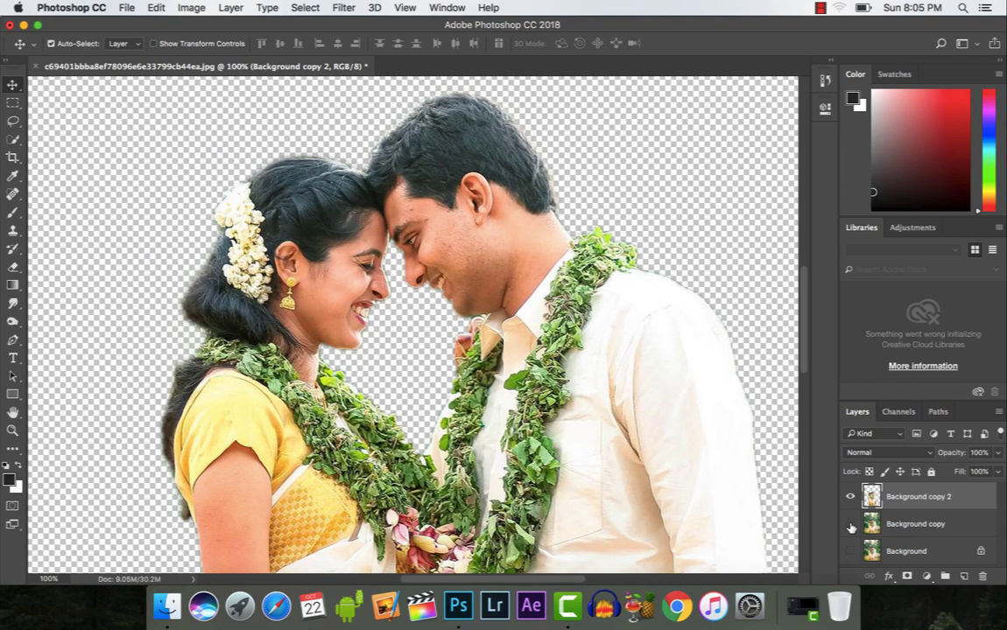
pyautogui.click(850, 524)
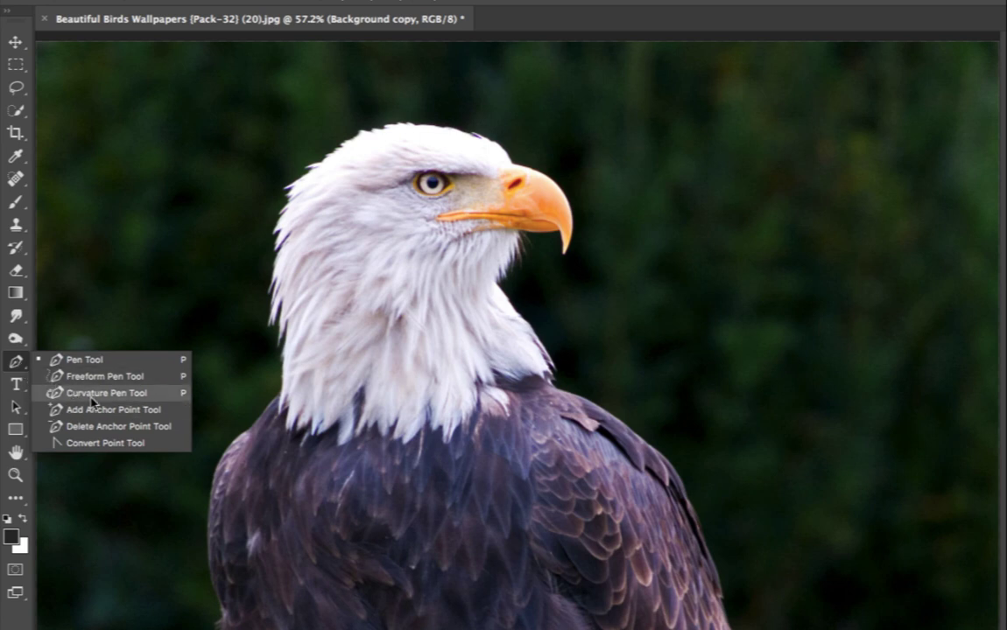
# With the Curvature Pen, trace the eagle from its lower left up around the head to the beak
pyautogui.click(160, 399)
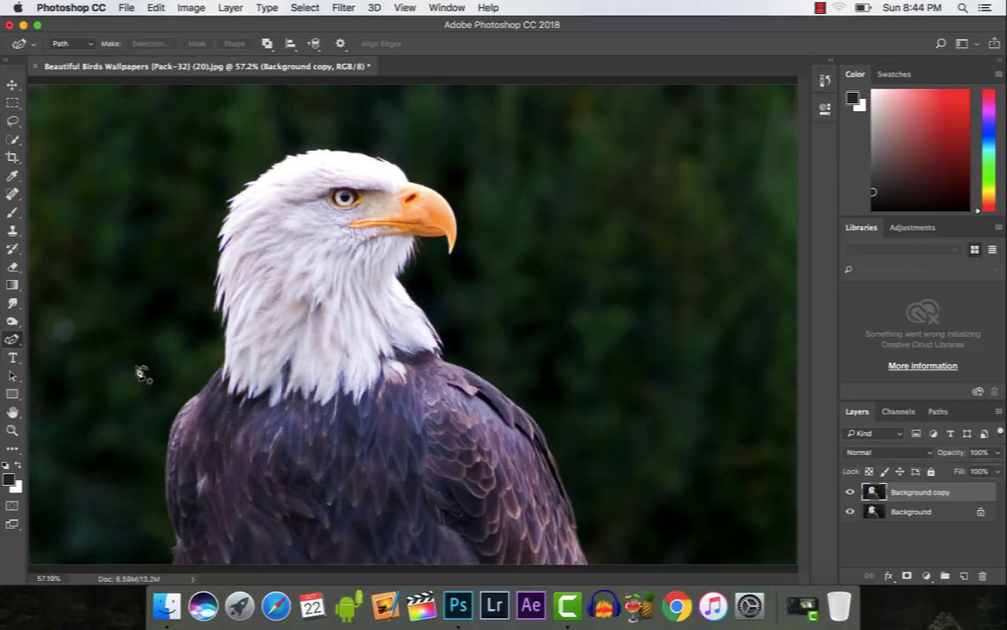
pyautogui.click(174, 558)
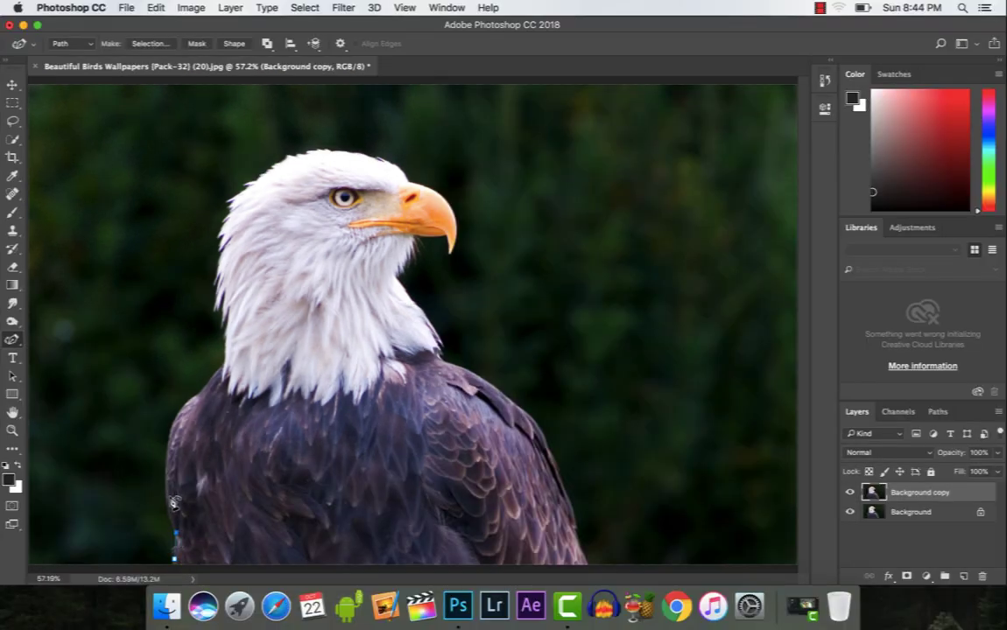
pyautogui.click(165, 479)
pyautogui.click(151, 429)
pyautogui.click(187, 344)
pyautogui.click(207, 323)
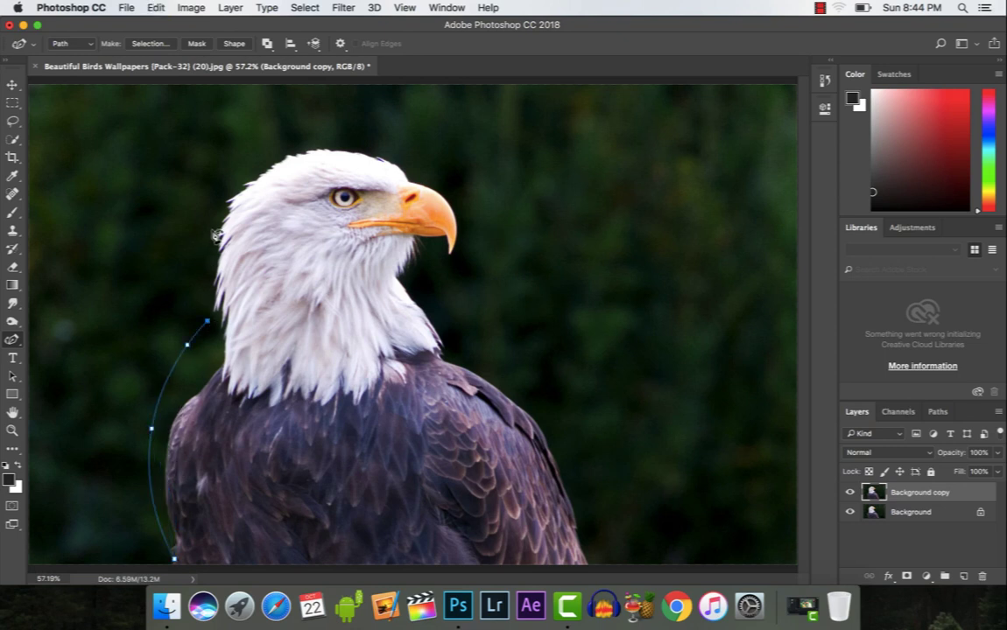
pyautogui.click(208, 229)
pyautogui.click(246, 165)
pyautogui.click(302, 145)
pyautogui.click(388, 142)
pyautogui.click(432, 164)
# Continue the path around the beak tip, down the neck and back, closing it at the start
pyautogui.click(467, 236)
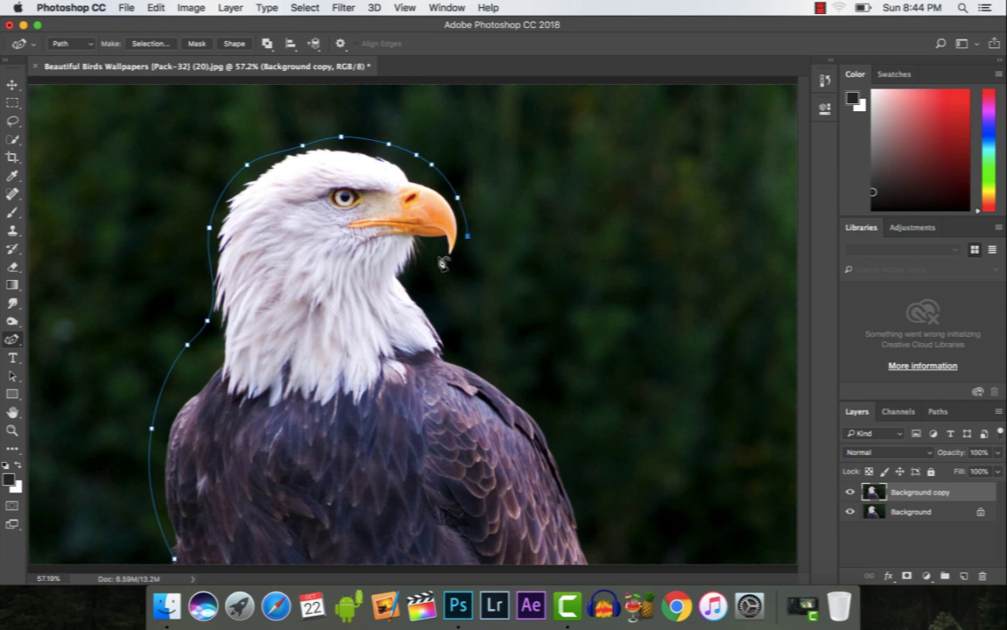
pyautogui.click(421, 262)
pyautogui.click(428, 282)
pyautogui.click(449, 331)
pyautogui.click(475, 357)
pyautogui.click(517, 390)
pyautogui.click(553, 422)
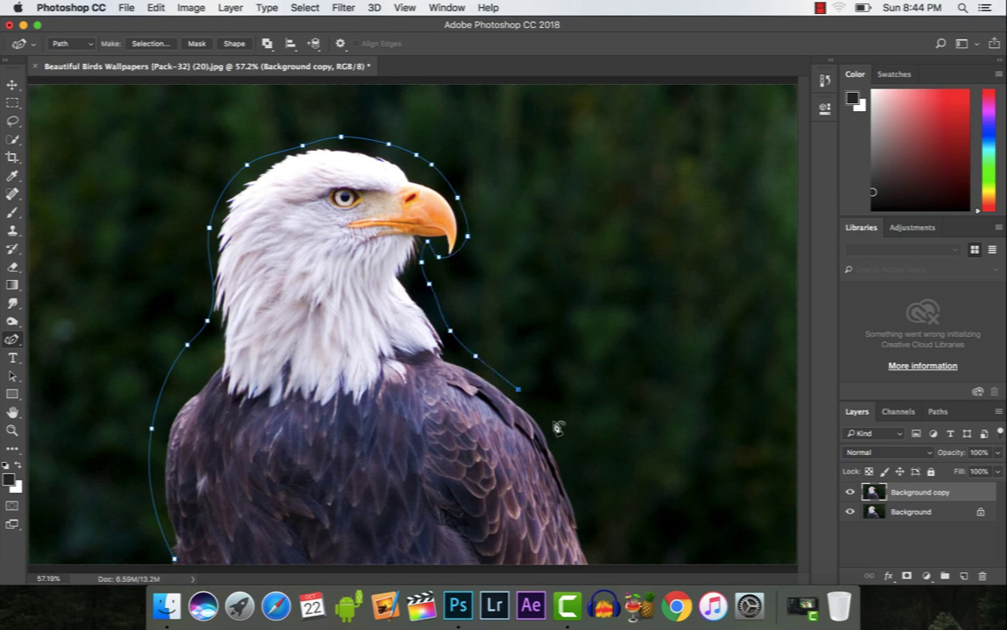
pyautogui.click(583, 518)
pyautogui.click(596, 548)
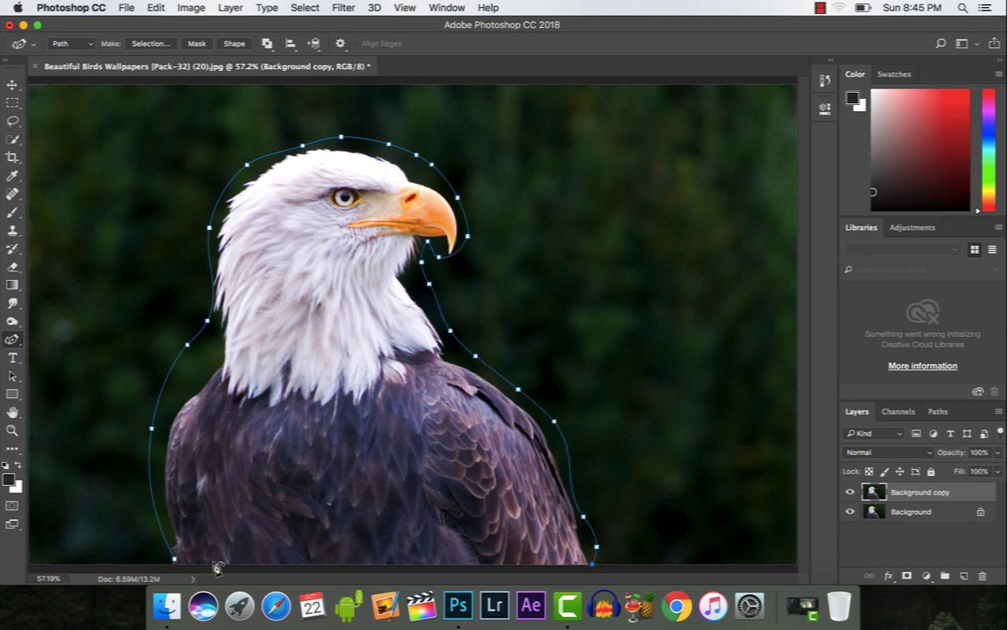
pyautogui.click(174, 559)
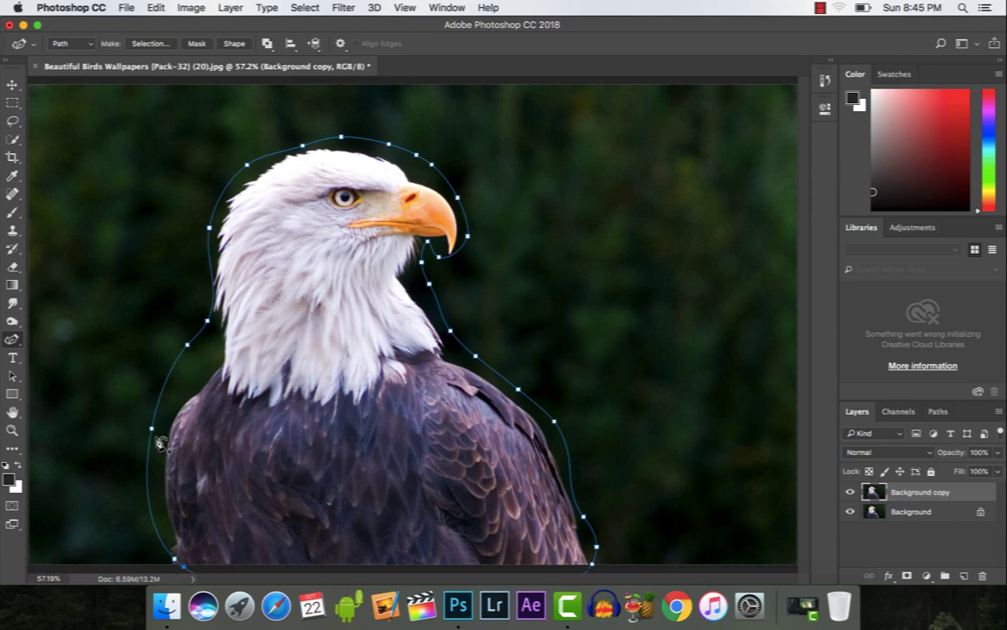
# Adjust path anchors to hug the eagle's body, head, beak, neck and shoulder
pyautogui.moveTo(153, 430); pyautogui.dragTo(168, 430)
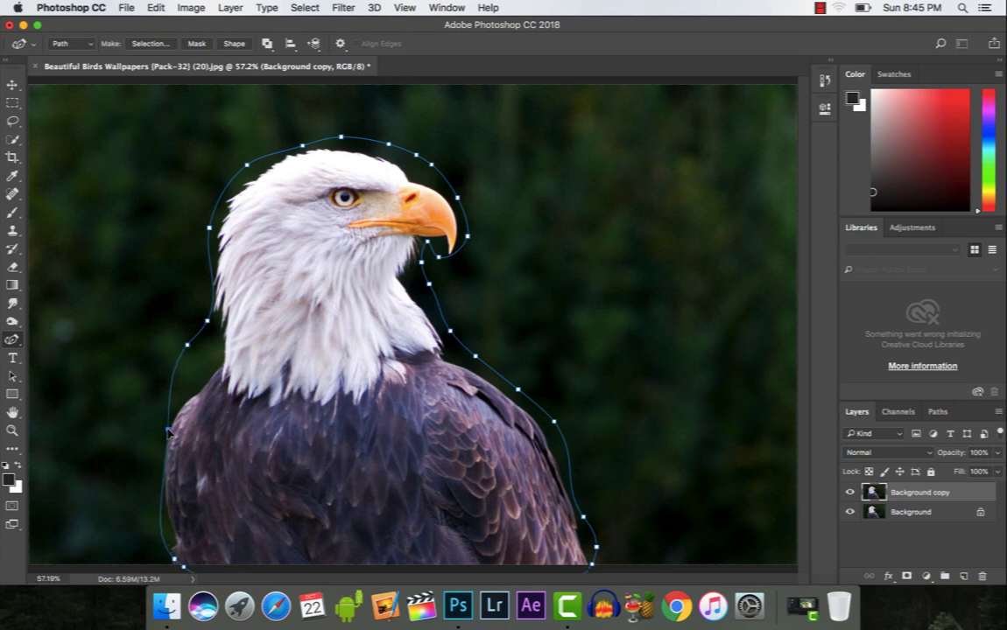
pyautogui.doubleClick(174, 560)
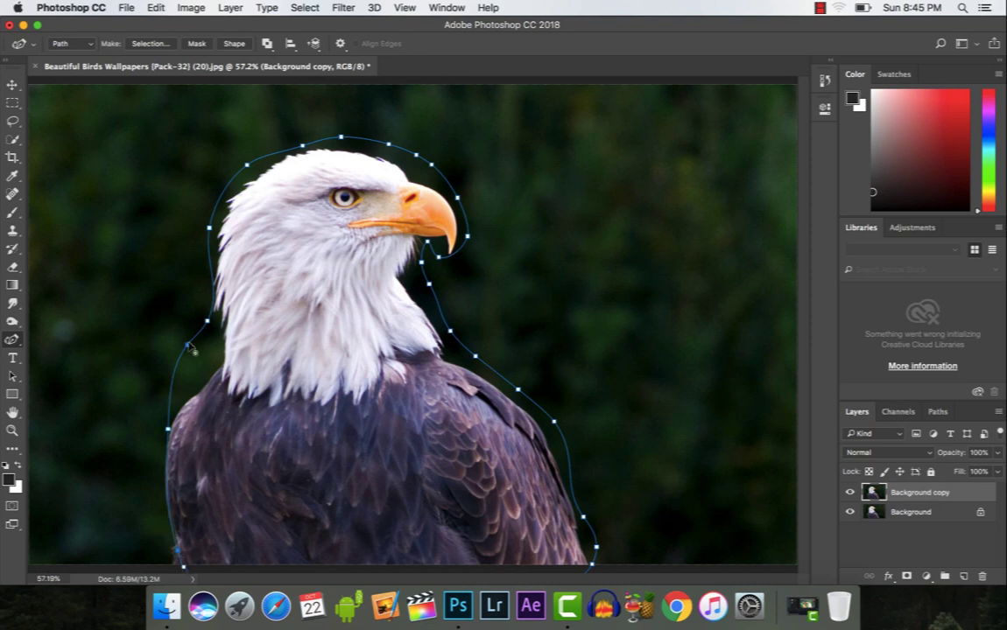
pyautogui.moveTo(188, 347)
pyautogui.mouseDown()
pyautogui.moveTo(219, 355)
pyautogui.moveTo(224, 324)
pyautogui.mouseUp()
pyautogui.moveTo(210, 230); pyautogui.dragTo(219, 234)
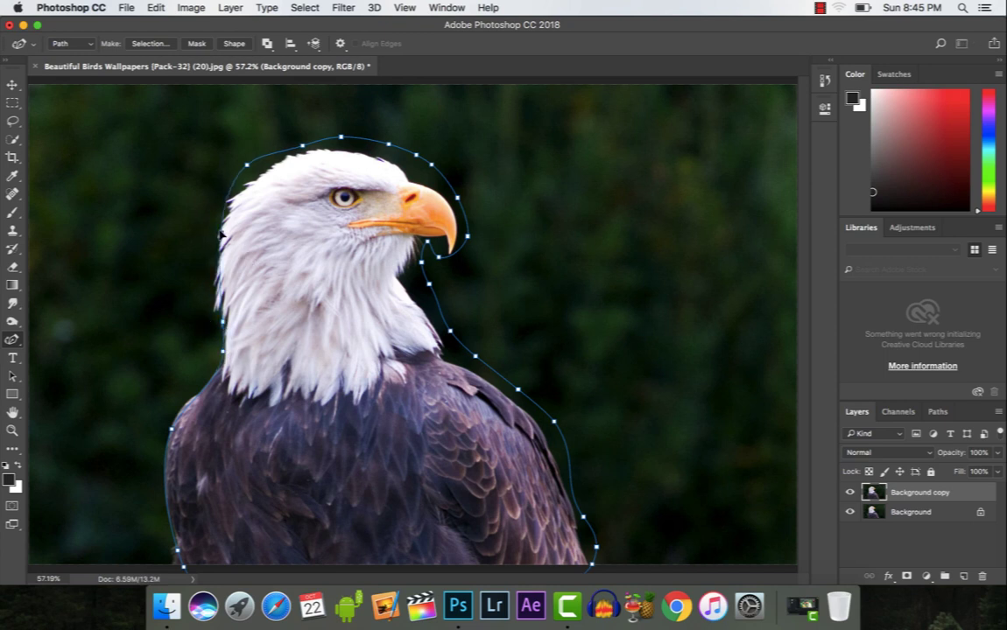
pyautogui.moveTo(247, 164)
pyautogui.mouseDown()
pyautogui.moveTo(263, 171)
pyautogui.moveTo(309, 148)
pyautogui.moveTo(343, 151)
pyautogui.moveTo(390, 157)
pyautogui.moveTo(436, 187)
pyautogui.mouseUp()
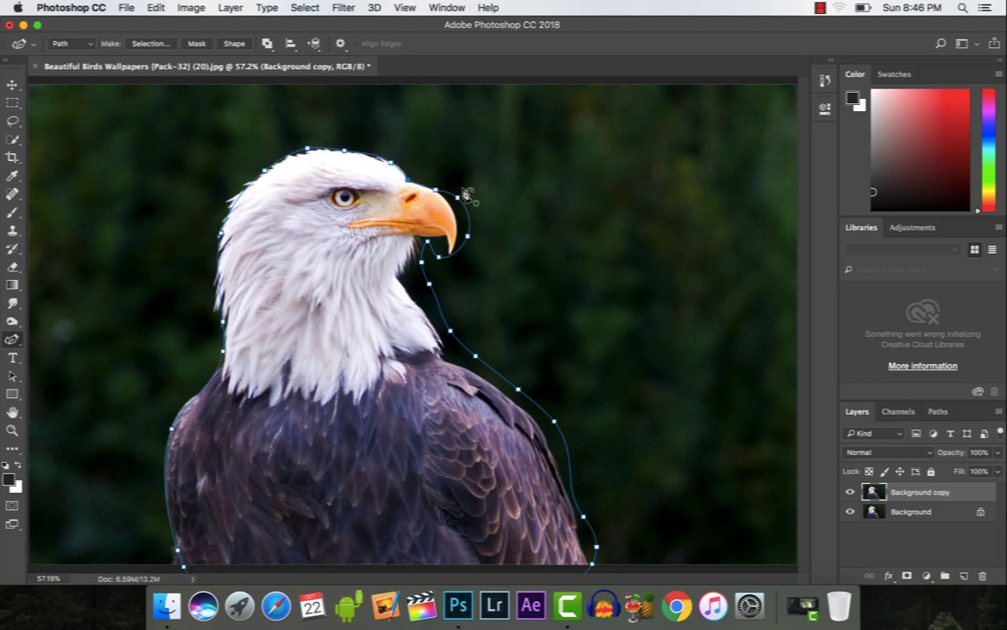
pyautogui.moveTo(457, 198)
pyautogui.mouseDown()
pyautogui.moveTo(449, 203)
pyautogui.moveTo(459, 243)
pyautogui.moveTo(413, 248)
pyautogui.mouseUp()
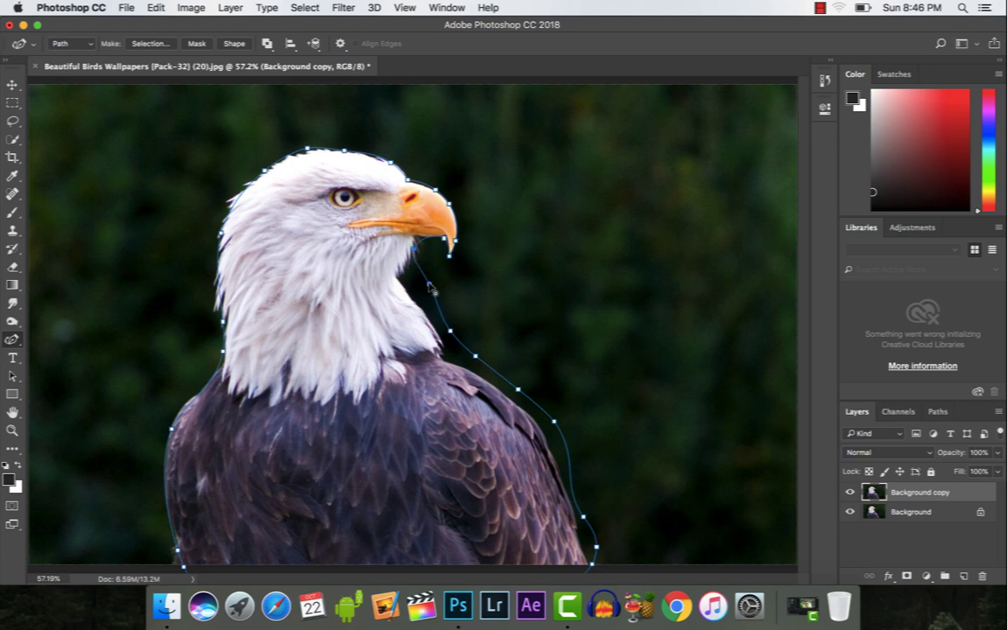
pyautogui.moveTo(431, 287); pyautogui.dragTo(405, 289)
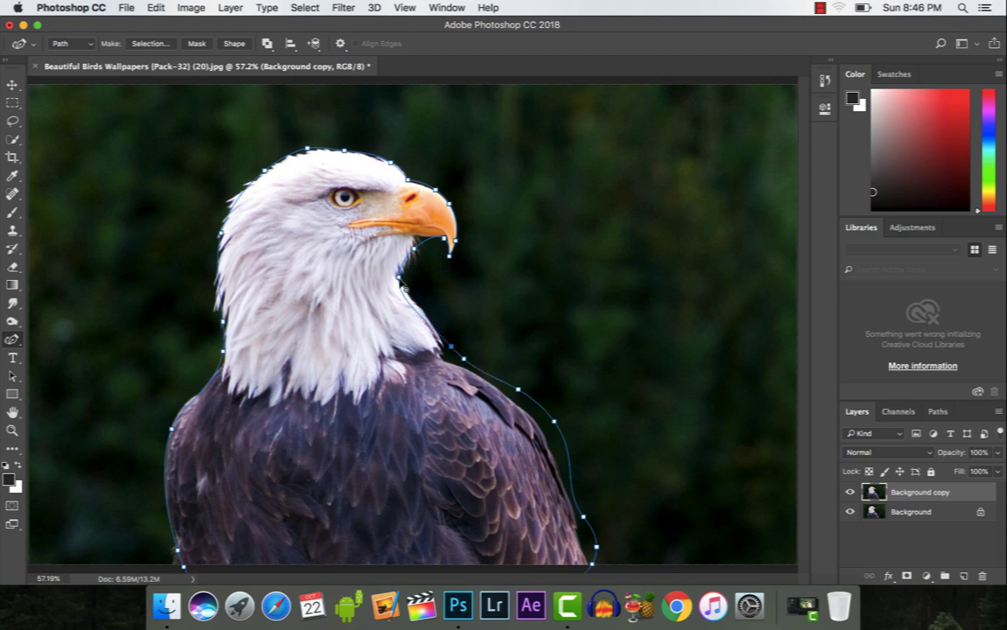
pyautogui.moveTo(451, 348); pyautogui.dragTo(441, 346)
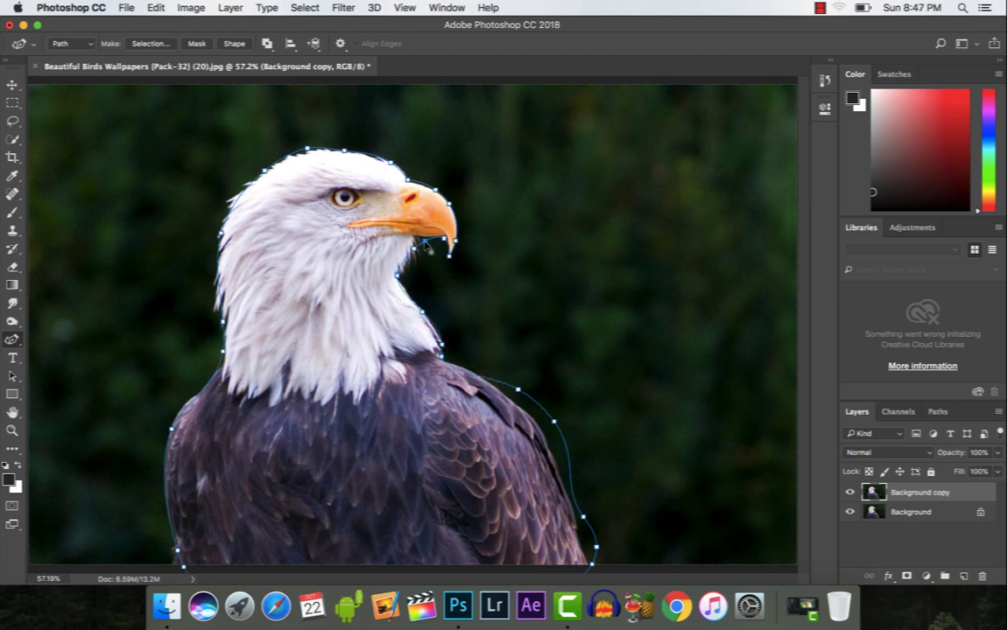
pyautogui.moveTo(517, 396)
pyautogui.mouseDown()
pyautogui.moveTo(525, 393)
pyautogui.moveTo(592, 530)
pyautogui.mouseUp()
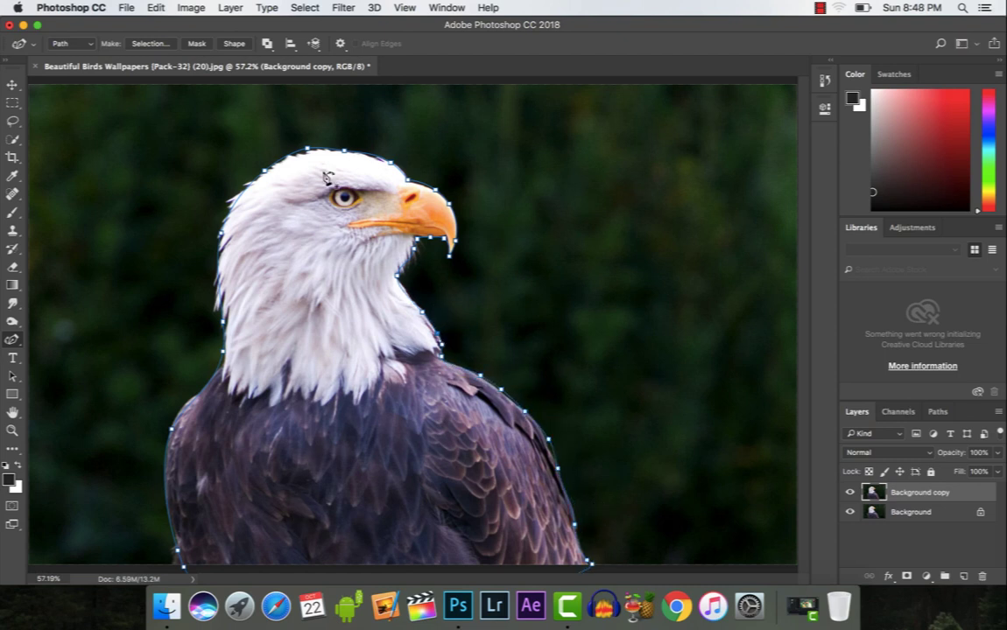
pyautogui.keyDown('alt'); pyautogui.click(20, 342); pyautogui.keyUp('alt')
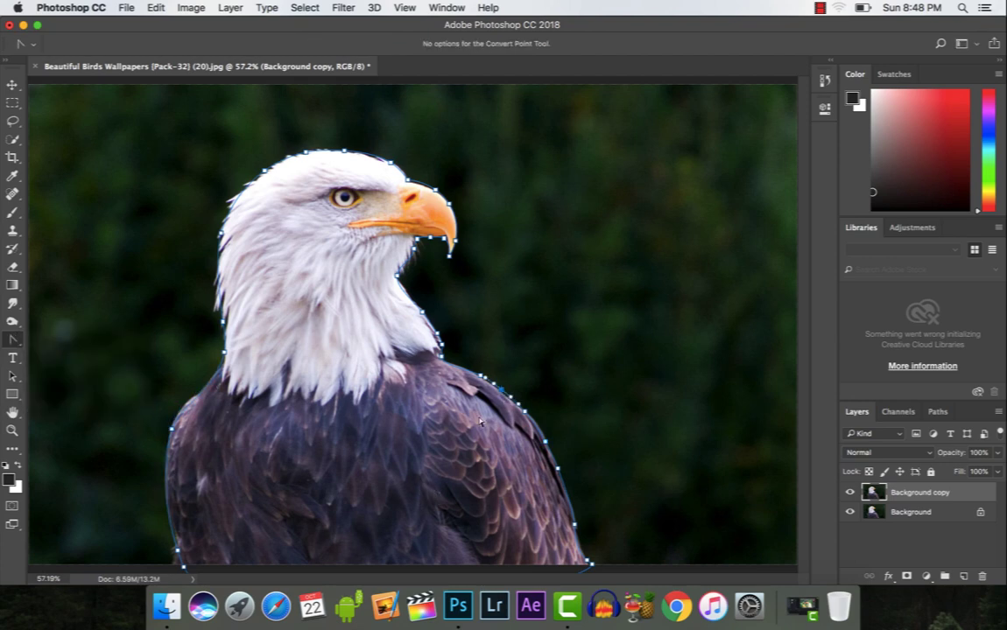
# Convert the path to a feathered selection, copy the eagle to a new layer, hide the background
pyautogui.press('super+Return')
pyautogui.press('v')
pyautogui.click(304, 7)
pyautogui.moveTo(315, 196)
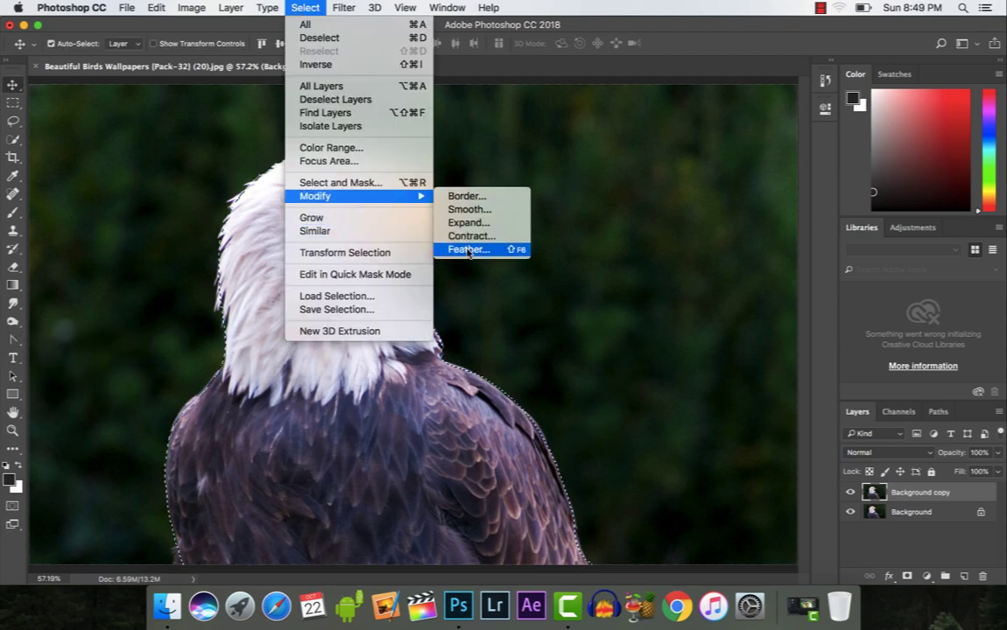
pyautogui.click(468, 250)
pyautogui.press('Return')
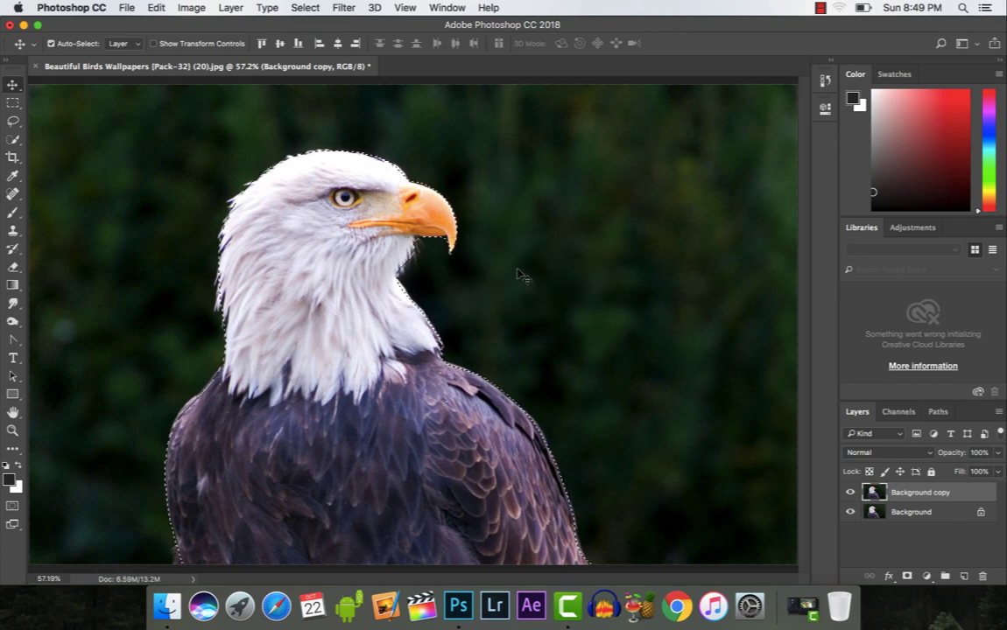
pyautogui.press('super+j')
pyautogui.click(850, 521)
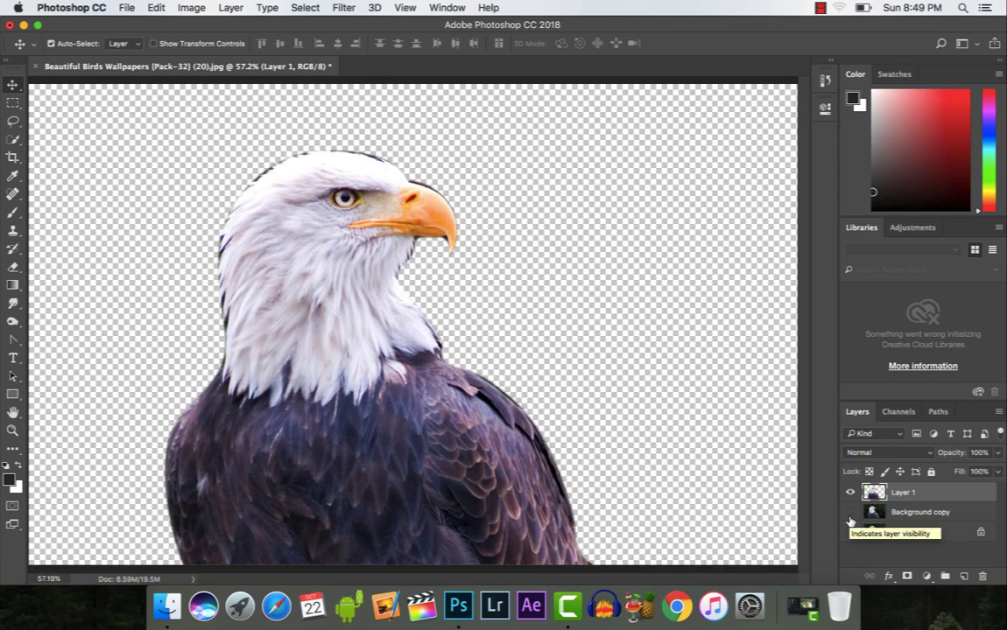
# Type 'Tamil Tutorials World', enlarge it and move it toward the page centre
pyautogui.click(850, 520)
pyautogui.click(850, 513)
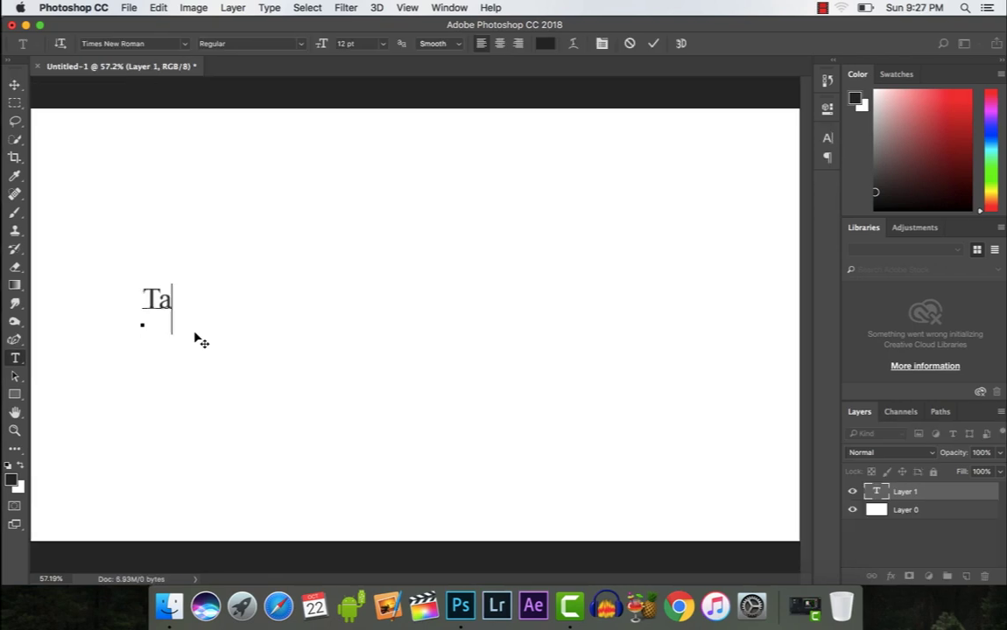
pyautogui.write('mil Tutorials World')
pyautogui.press('super+a')
pyautogui.press('super+shift+period')
pyautogui.press('super+shift+period')
pyautogui.press('super+shift+period')
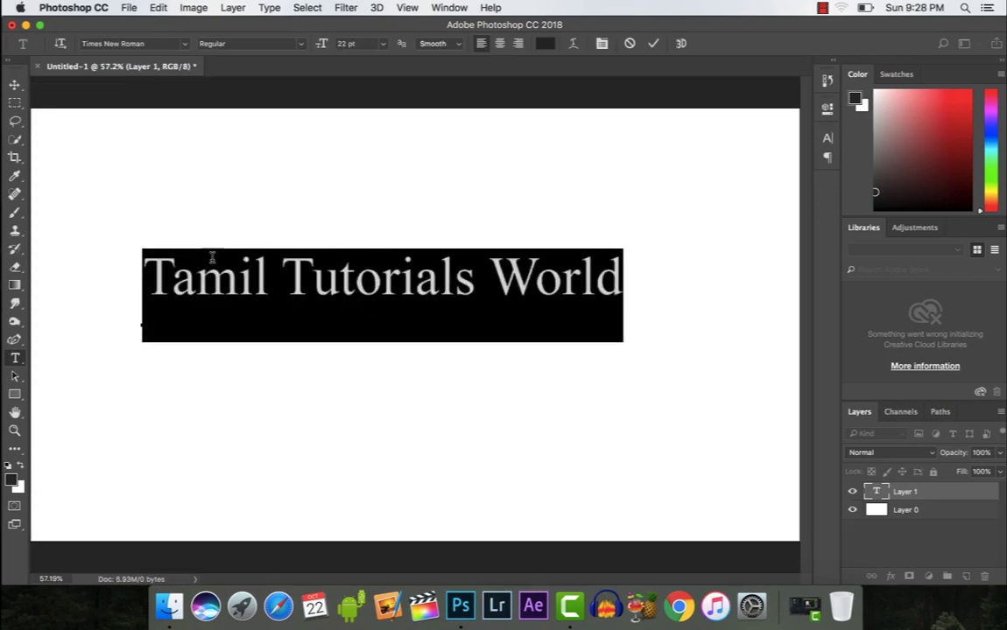
pyautogui.press('super+Return')
pyautogui.press('v')
pyautogui.moveTo(380, 254); pyautogui.dragTo(413, 278)
# Apply the Acumin Variable Concept font to the whole text
pyautogui.press('t')
pyautogui.click(173, 344)
pyautogui.press('super+a')
pyautogui.click(113, 43)
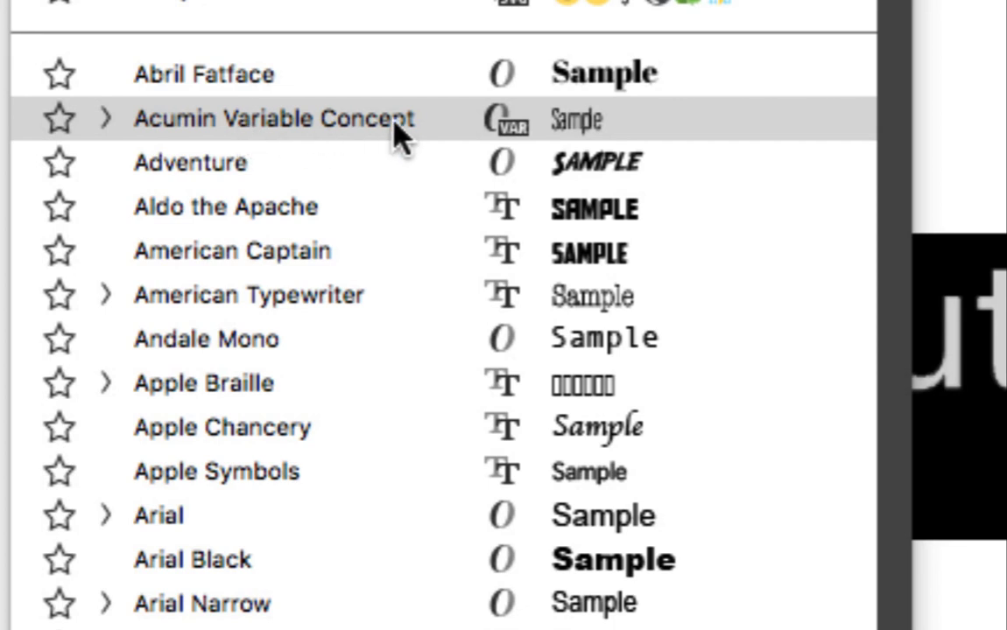
pyautogui.click(464, 140)
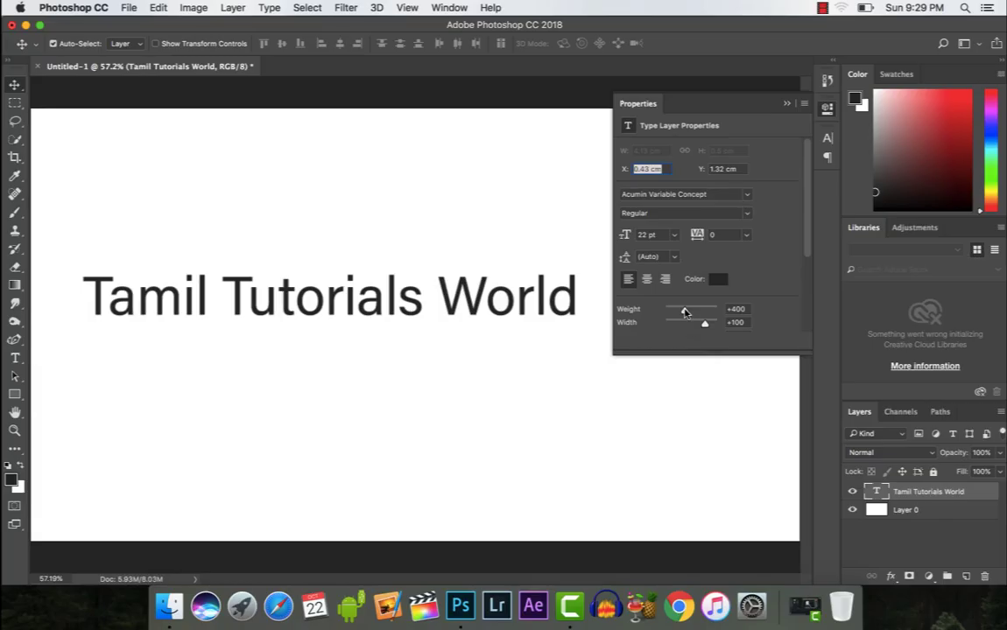
# Raise the text weight to 711 and nudge its X/Y position
pyautogui.moveTo(685, 314)
pyautogui.mouseDown()
pyautogui.moveTo(698, 313)
pyautogui.moveTo(695, 323)
pyautogui.mouseUp()
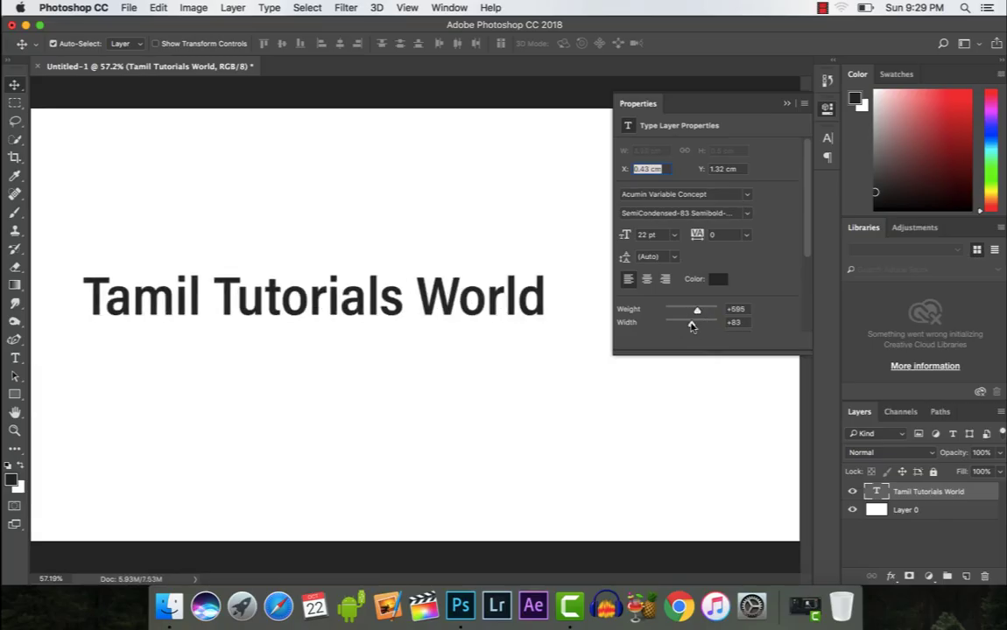
pyautogui.moveTo(624, 170); pyautogui.dragTo(626, 170)
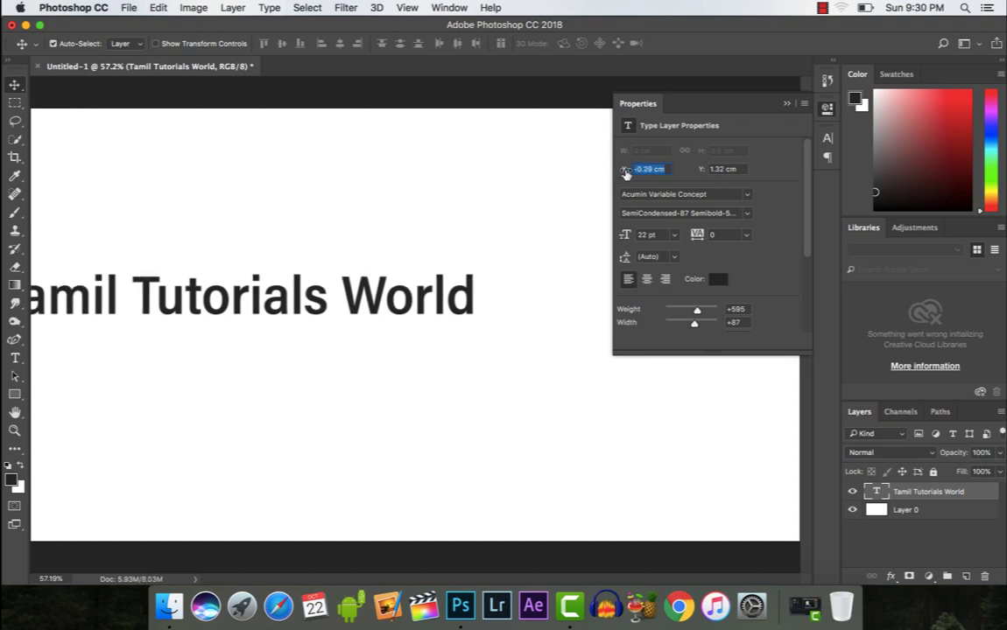
pyautogui.moveTo(702, 169); pyautogui.dragTo(705, 175)
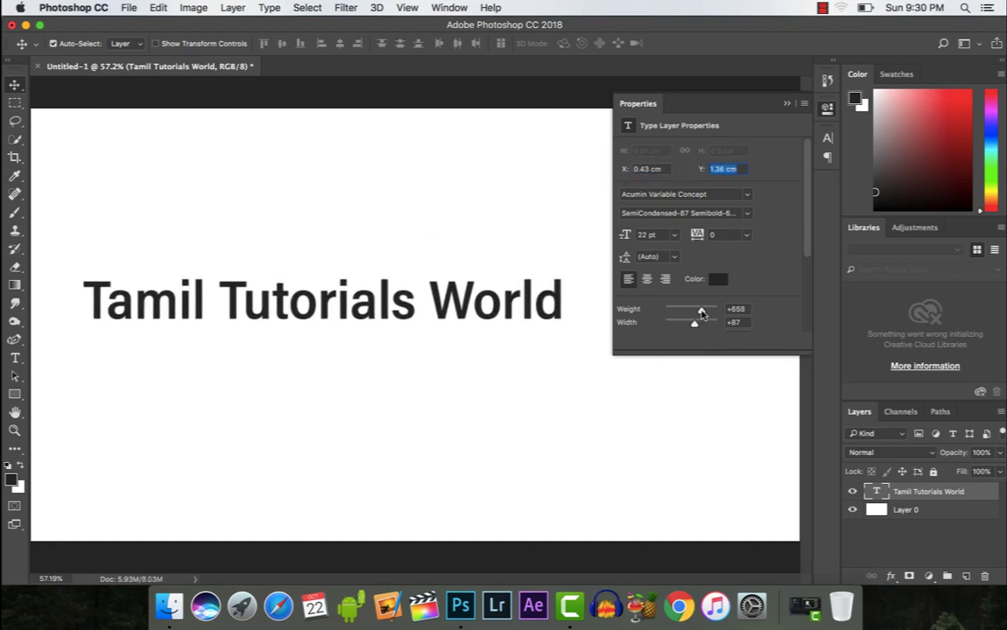
pyautogui.moveTo(698, 311); pyautogui.dragTo(706, 313)
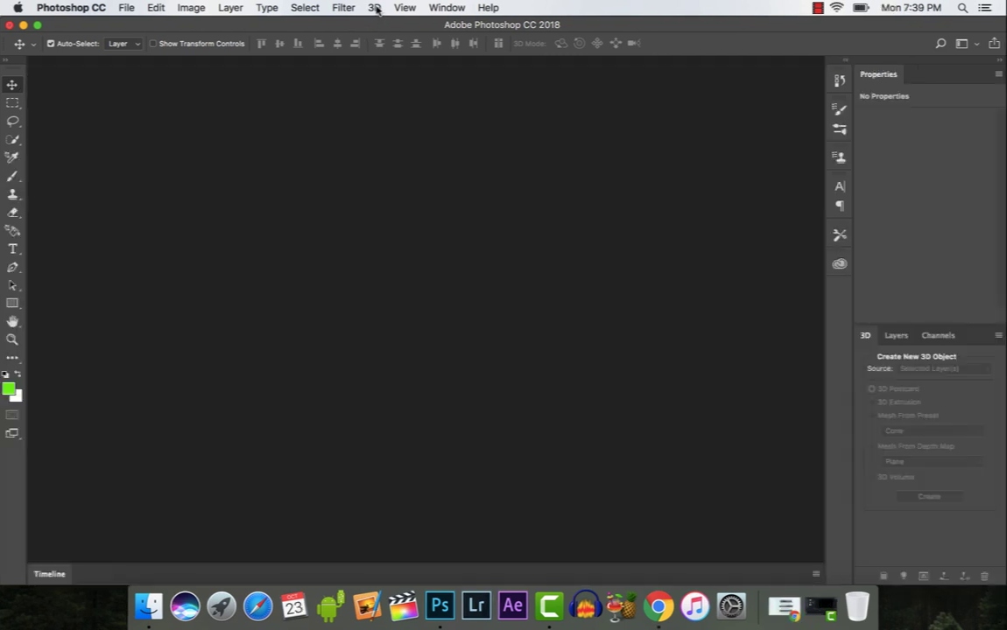
# Import the MasarykSquare spherical panorama and orbit toward the parked cars
pyautogui.click(376, 9)
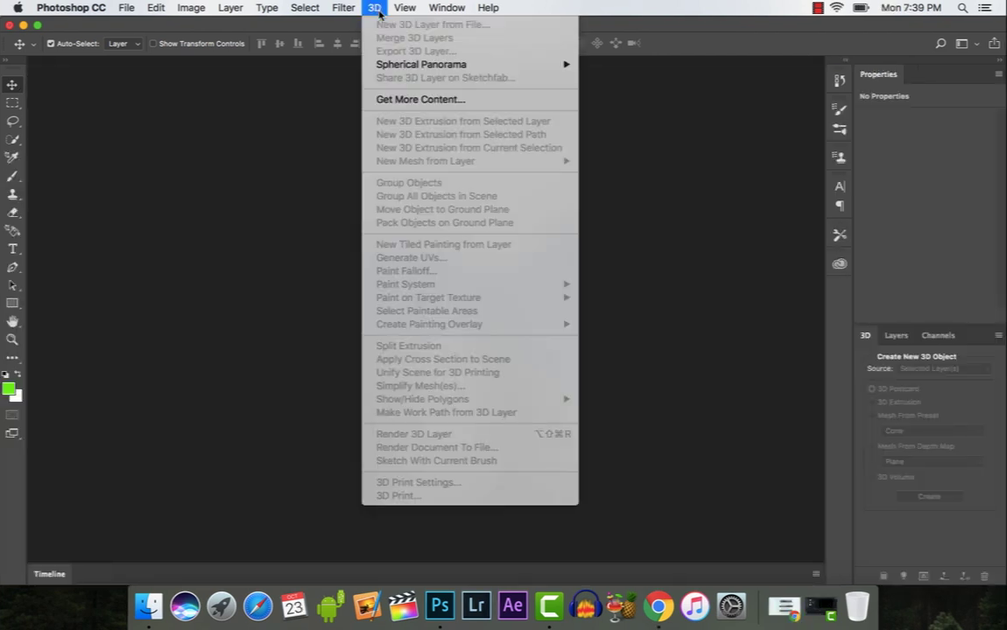
pyautogui.moveTo(422, 65)
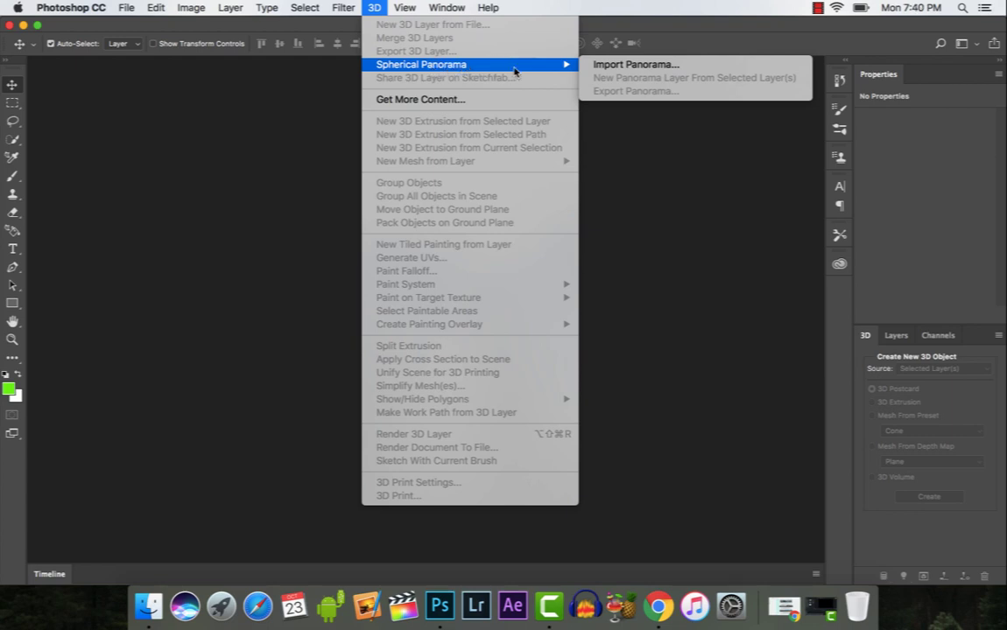
pyautogui.click(698, 69)
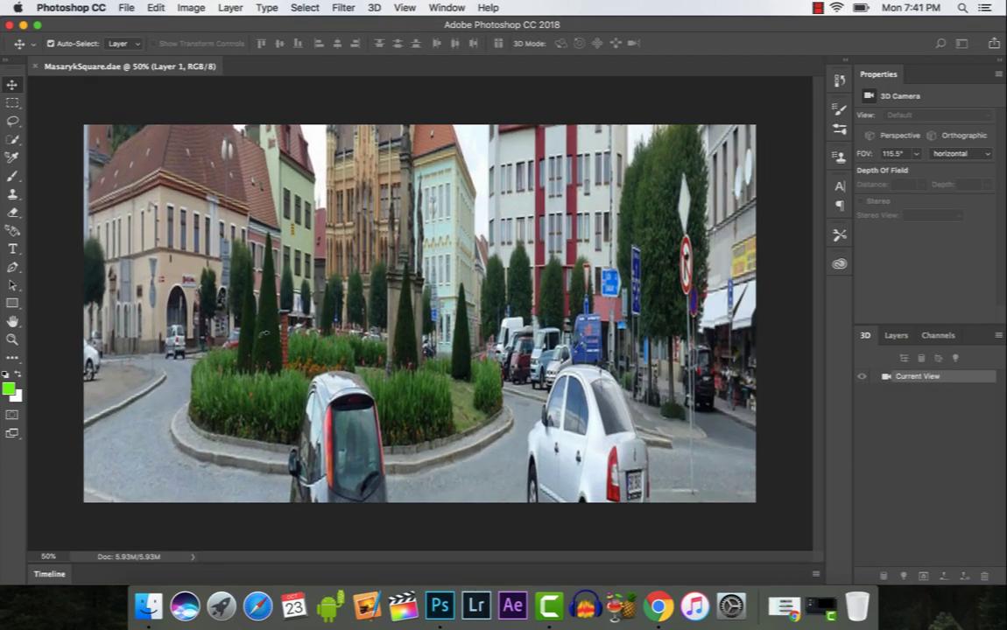
pyautogui.moveTo(264, 333); pyautogui.dragTo(465, 422)
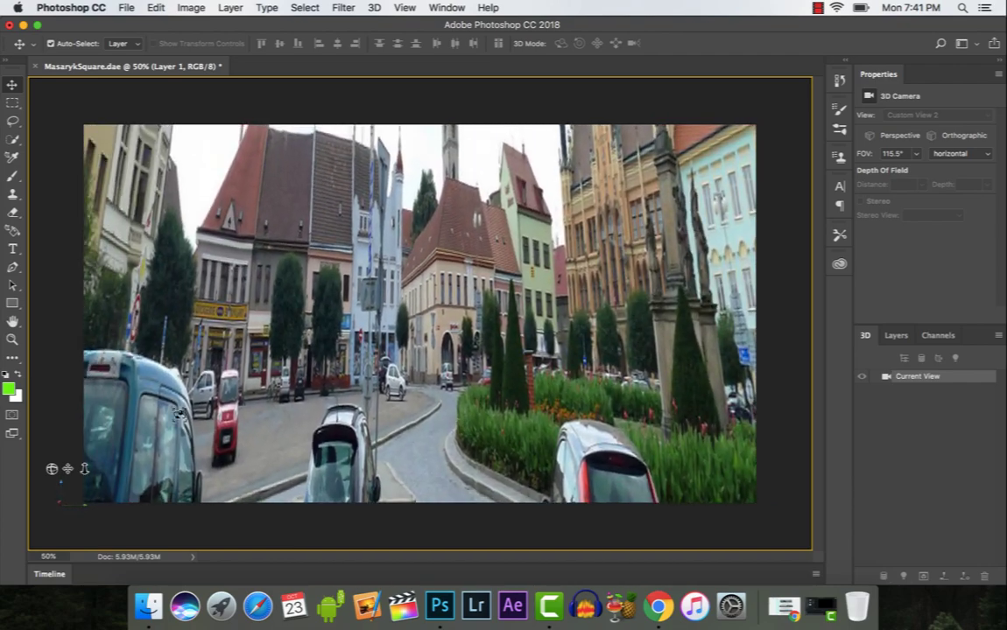
pyautogui.moveTo(138, 393); pyautogui.dragTo(151, 451)
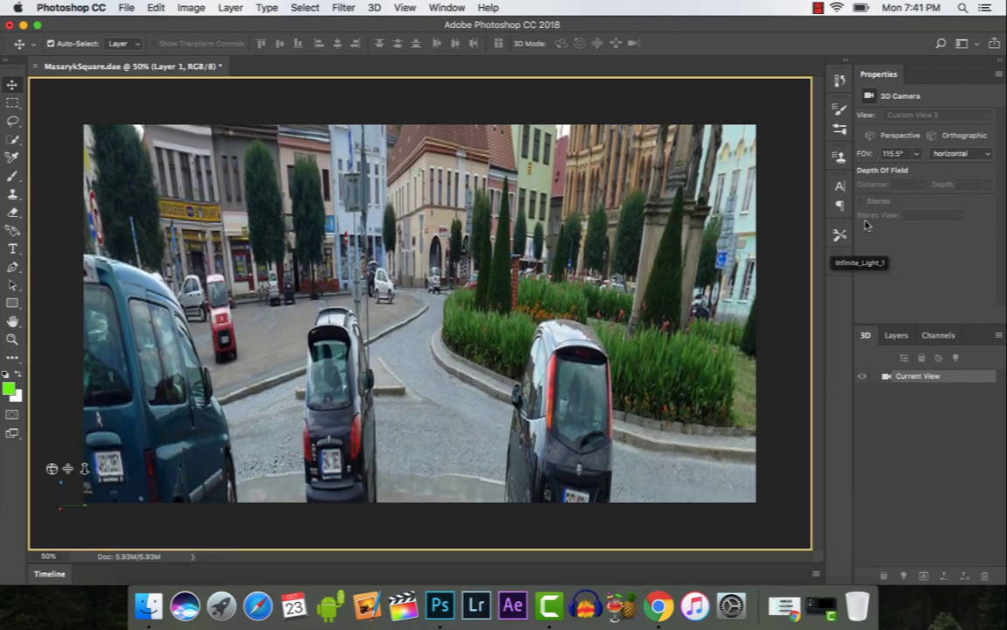
# Set the field of view to vertical 49.9° and pan the blue van rightward
pyautogui.click(960, 153)
pyautogui.moveTo(916, 153); pyautogui.dragTo(934, 169)
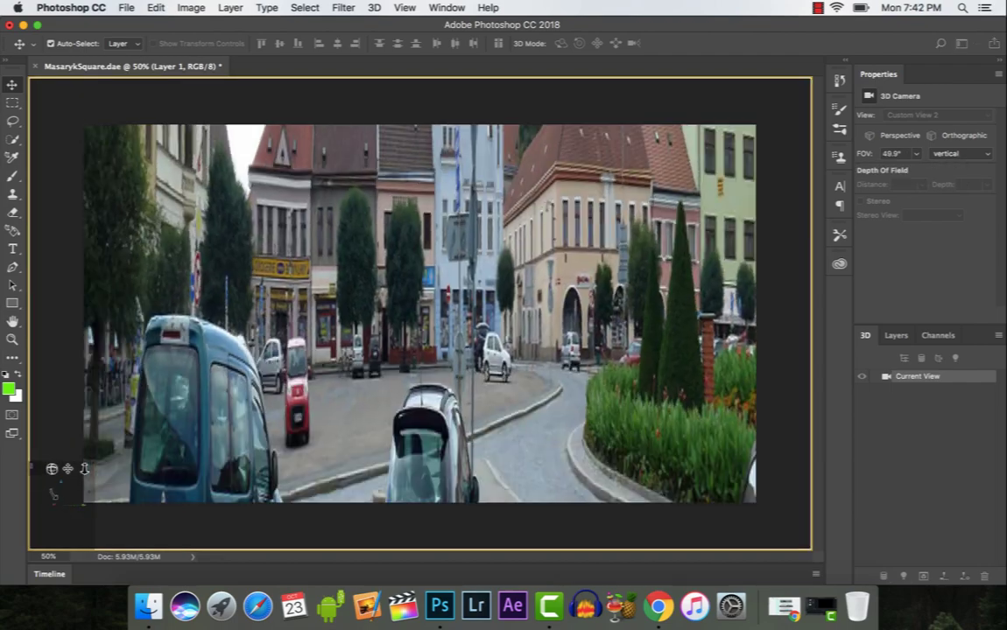
pyautogui.moveTo(933, 169); pyautogui.dragTo(911, 169)
pyautogui.moveTo(420, 315)
pyautogui.mouseDown()
pyautogui.moveTo(543, 315)
pyautogui.moveTo(386, 316)
pyautogui.moveTo(385, 228)
pyautogui.moveTo(385, 315)
pyautogui.moveTo(394, 315)
pyautogui.moveTo(329, 349)
pyautogui.moveTo(461, 405)
pyautogui.moveTo(461, 350)
pyautogui.mouseUp()
# Paint two green test strokes, then undo them
pyautogui.click(916, 153)
pyautogui.moveTo(909, 170); pyautogui.dragTo(917, 170)
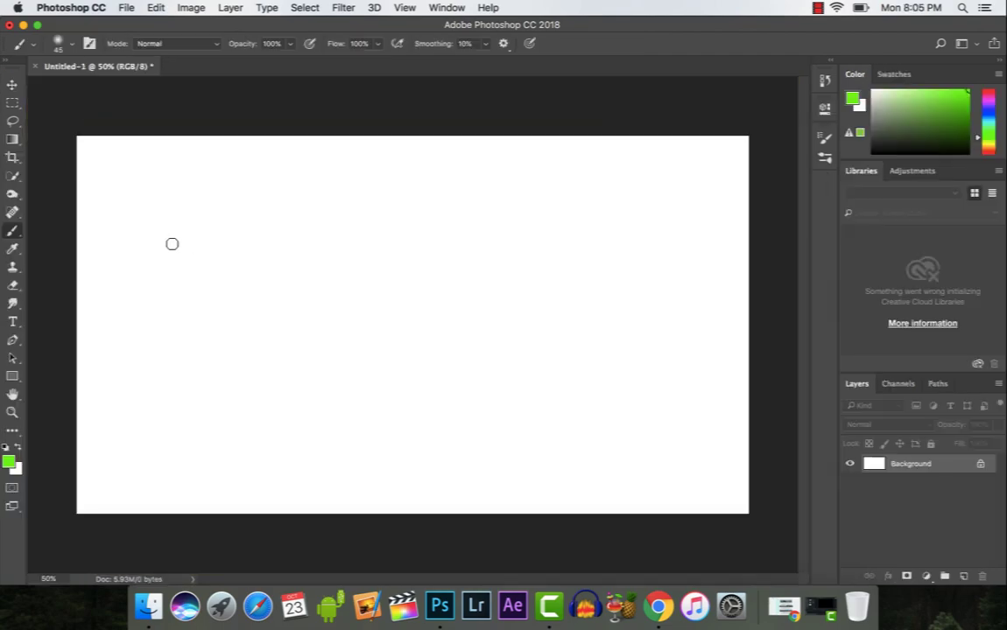
pyautogui.moveTo(137, 207); pyautogui.dragTo(252, 242)
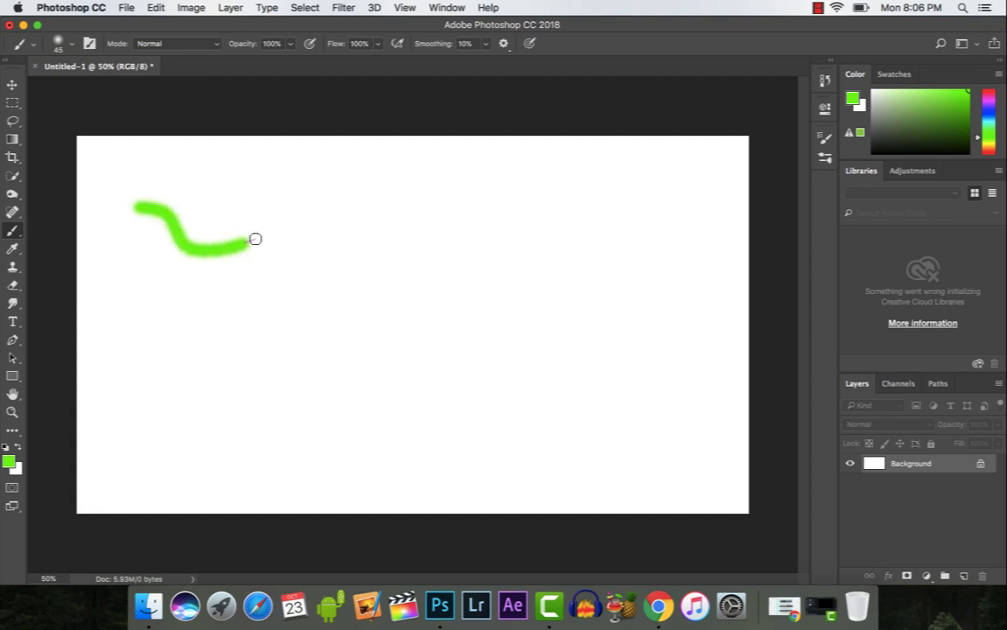
pyautogui.moveTo(167, 280); pyautogui.dragTo(238, 301)
pyautogui.press('super+alt+z')
pyautogui.press('super+alt+z')
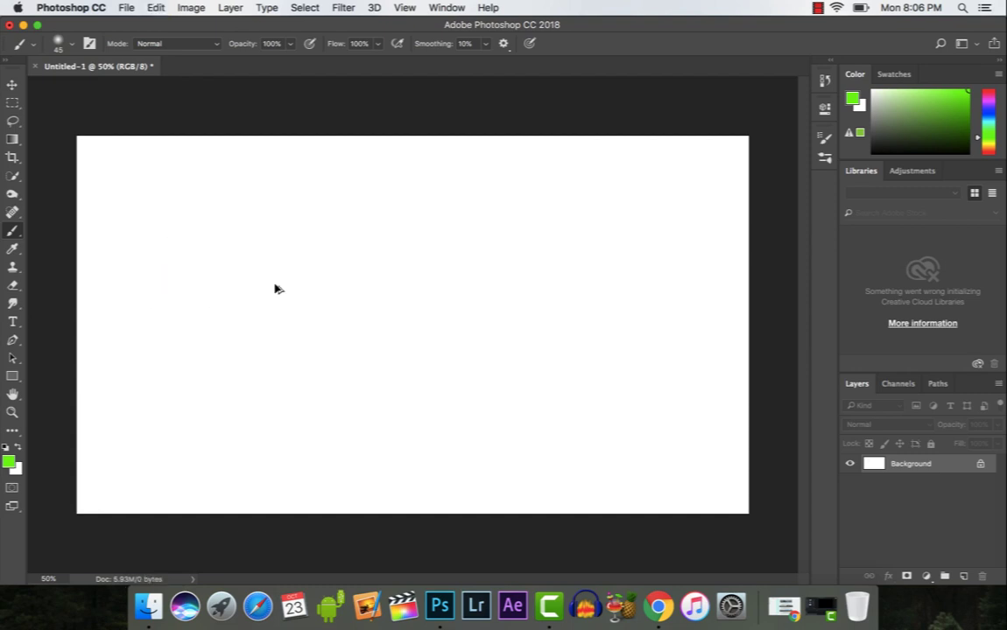
# Browse brush presets, trying Round Point Stiff and Round Fan Stiff Thin Bristles
pyautogui.click(88, 43)
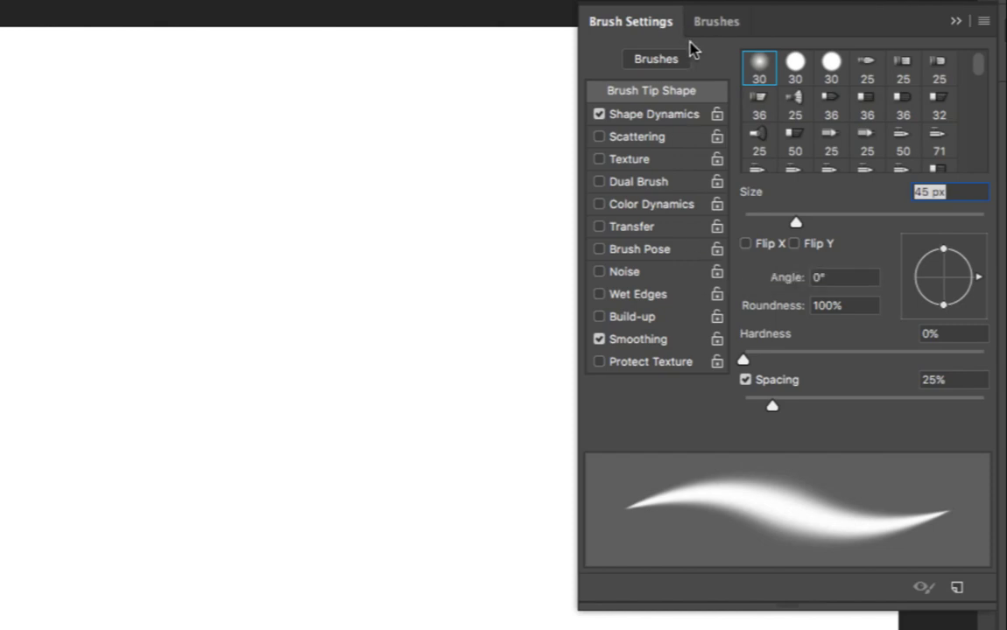
pyautogui.click(711, 24)
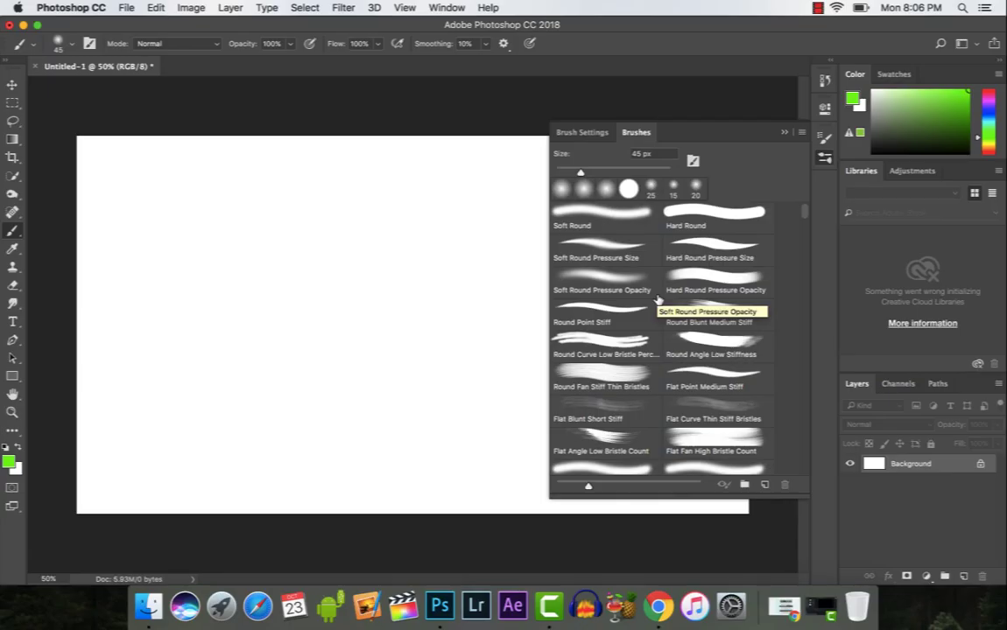
pyautogui.scroll(-1, 611, 272)
pyautogui.scroll(-1, 611, 272)
pyautogui.click(617, 263)
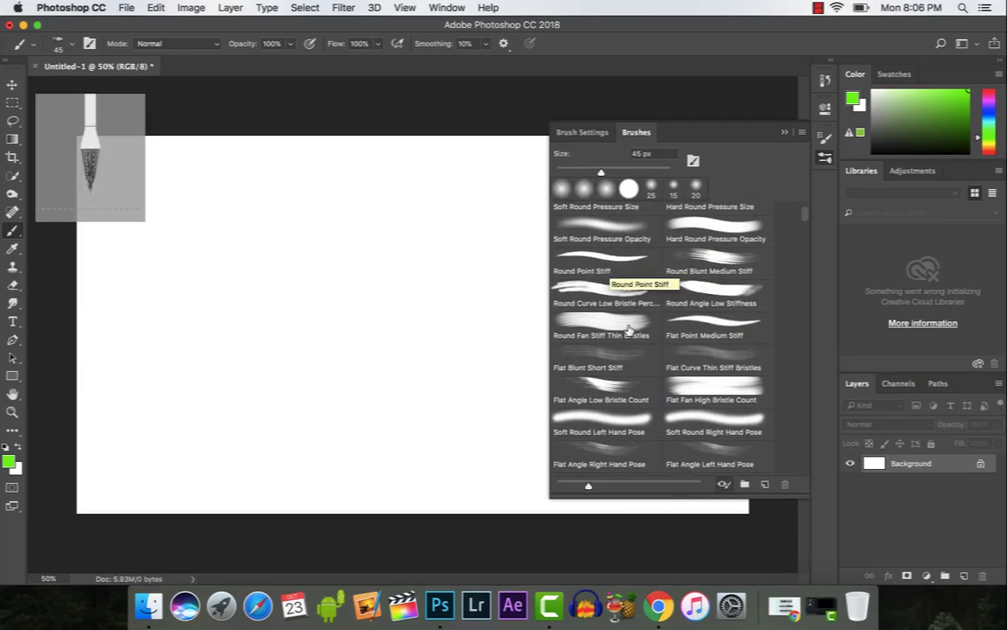
pyautogui.click(656, 339)
# Go back to a plain round brush and show the brush list's extra options
pyautogui.scroll(-1, 606, 328)
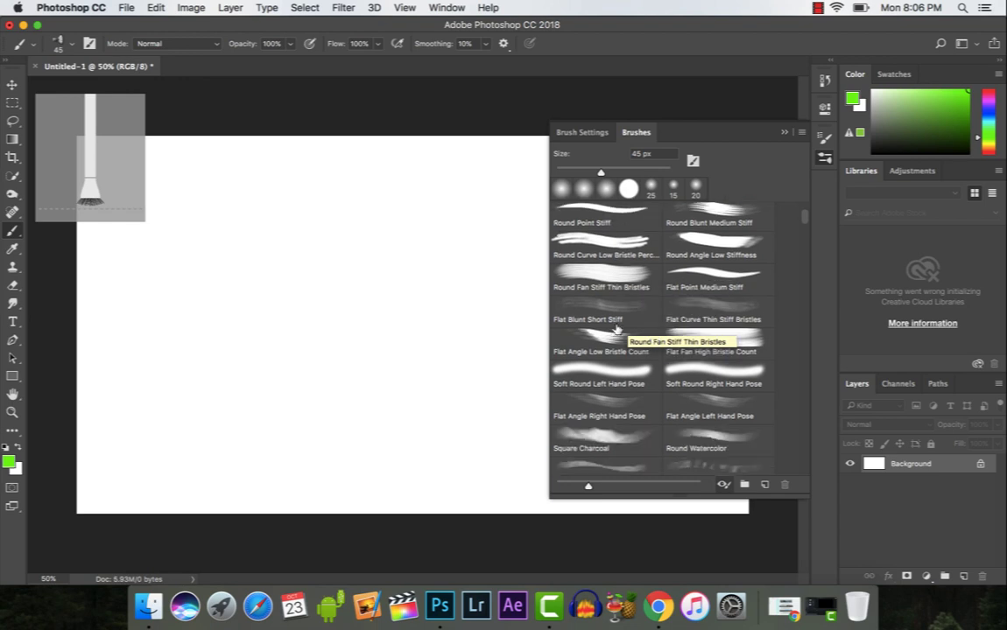
pyautogui.click(613, 351)
pyautogui.scroll(2, 657, 333)
pyautogui.click(714, 212)
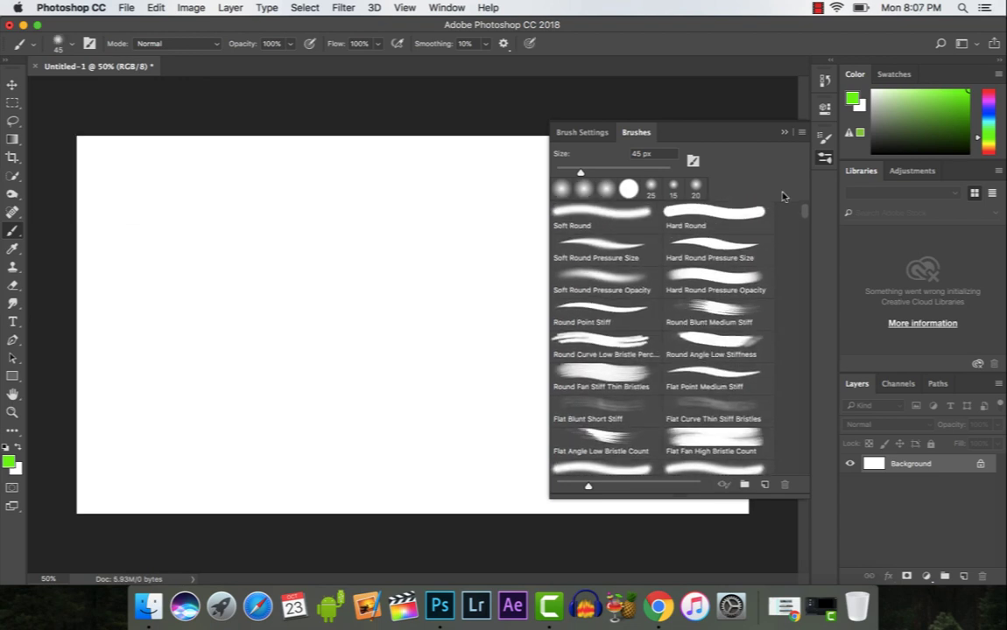
pyautogui.click(801, 132)
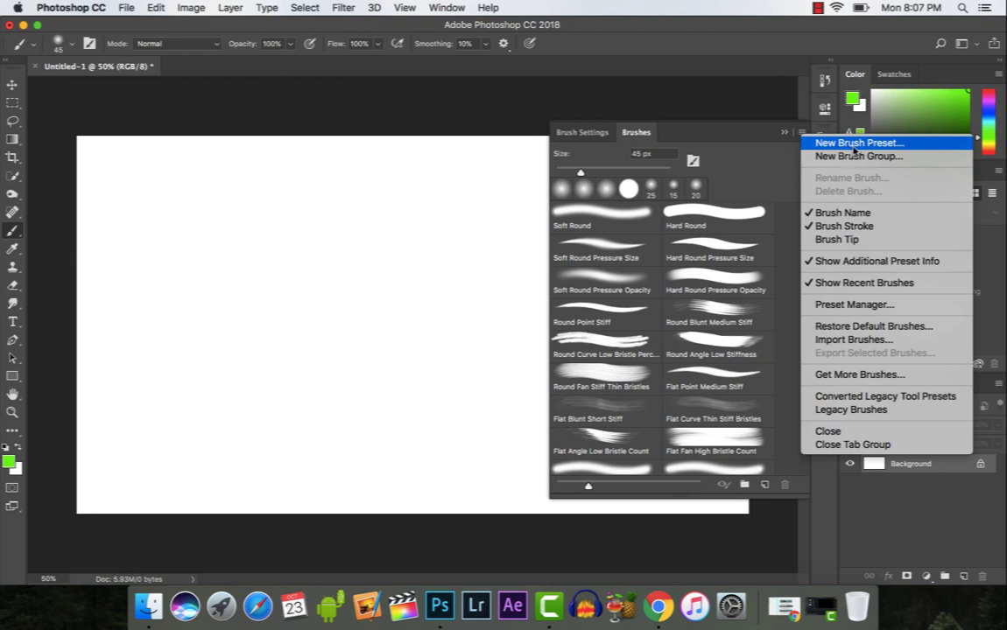
# Load a different grass brush and paint the first green blades across the lower-left canvas
pyautogui.click(279, 317)
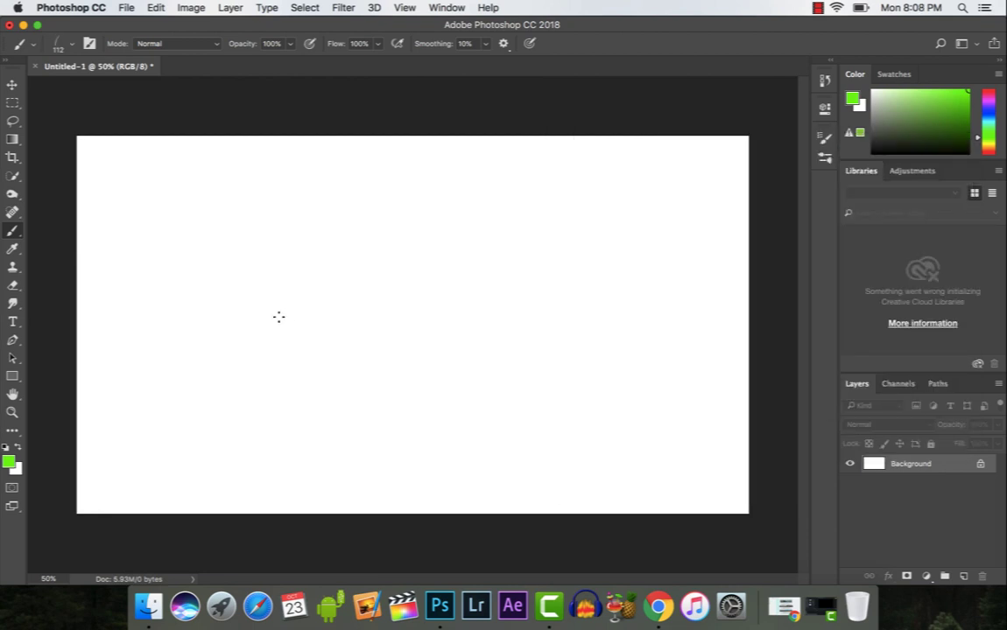
pyautogui.moveTo(162, 493); pyautogui.dragTo(185, 359)
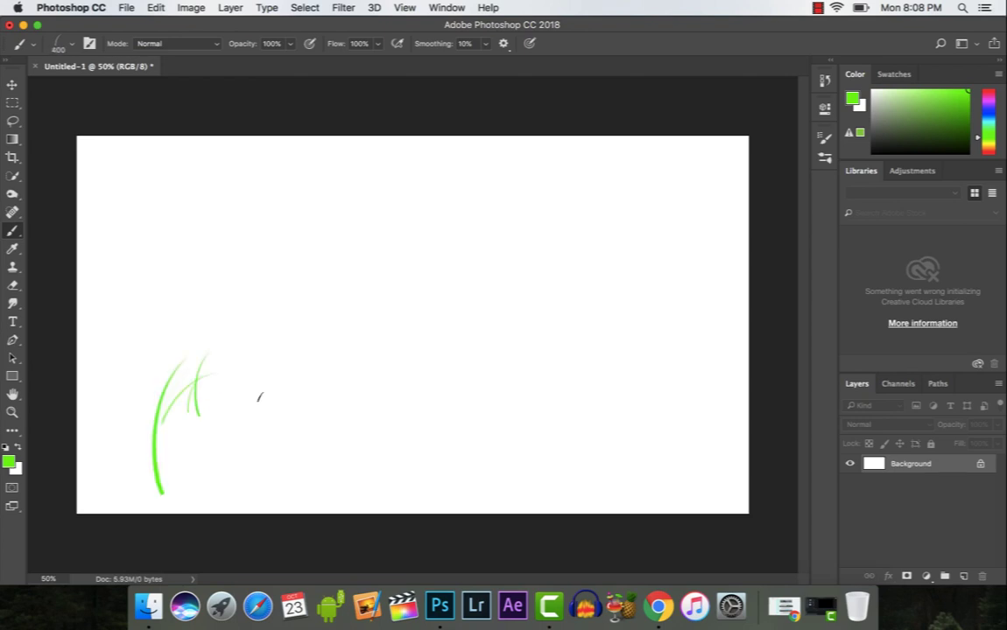
pyautogui.moveTo(205, 438); pyautogui.dragTo(254, 350)
pyautogui.moveTo(262, 473); pyautogui.dragTo(333, 337)
pyautogui.moveTo(448, 442); pyautogui.dragTo(524, 368)
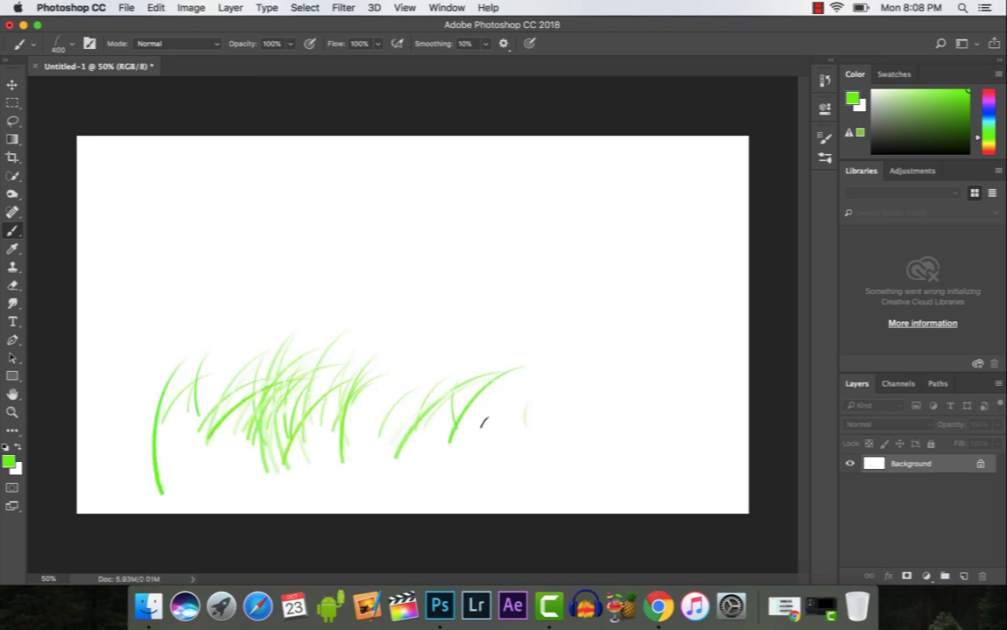
# Extend the grass blades to the right and thicken the grass in the middle
pyautogui.moveTo(473, 497); pyautogui.dragTo(458, 354)
pyautogui.moveTo(429, 445); pyautogui.dragTo(554, 374)
pyautogui.moveTo(536, 495); pyautogui.dragTo(594, 351)
pyautogui.moveTo(580, 464); pyautogui.dragTo(585, 359)
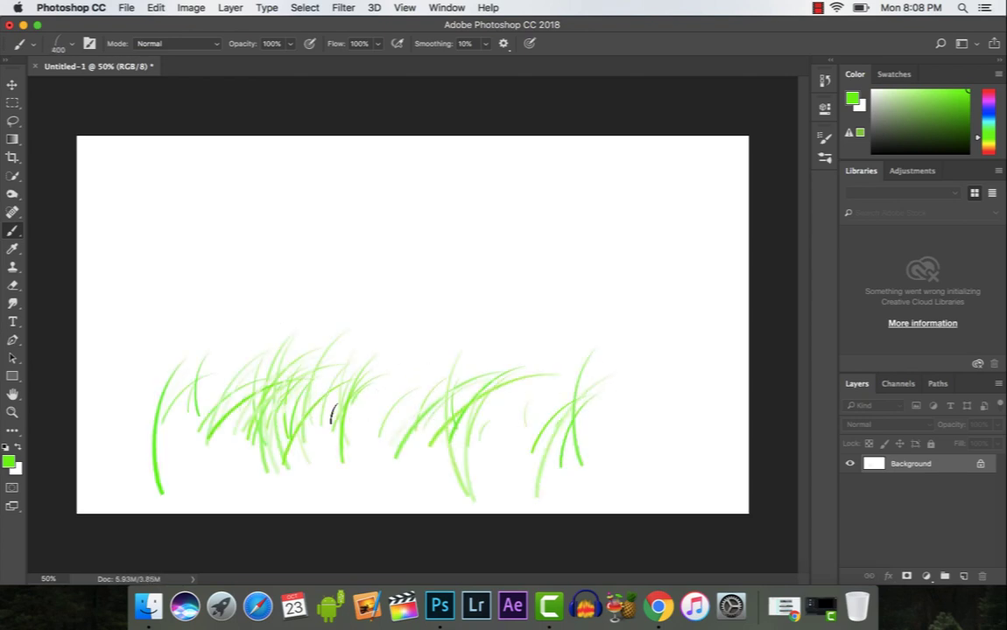
pyautogui.moveTo(341, 486); pyautogui.dragTo(381, 416)
pyautogui.moveTo(389, 468); pyautogui.dragTo(437, 405)
pyautogui.moveTo(425, 506); pyautogui.dragTo(412, 360)
pyautogui.moveTo(525, 512); pyautogui.dragTo(544, 382)
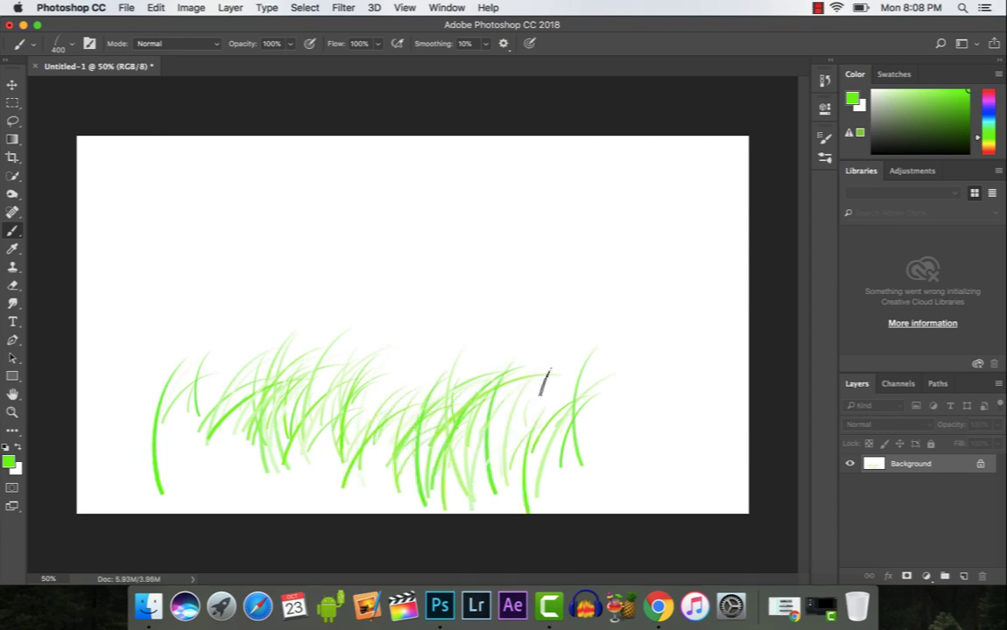